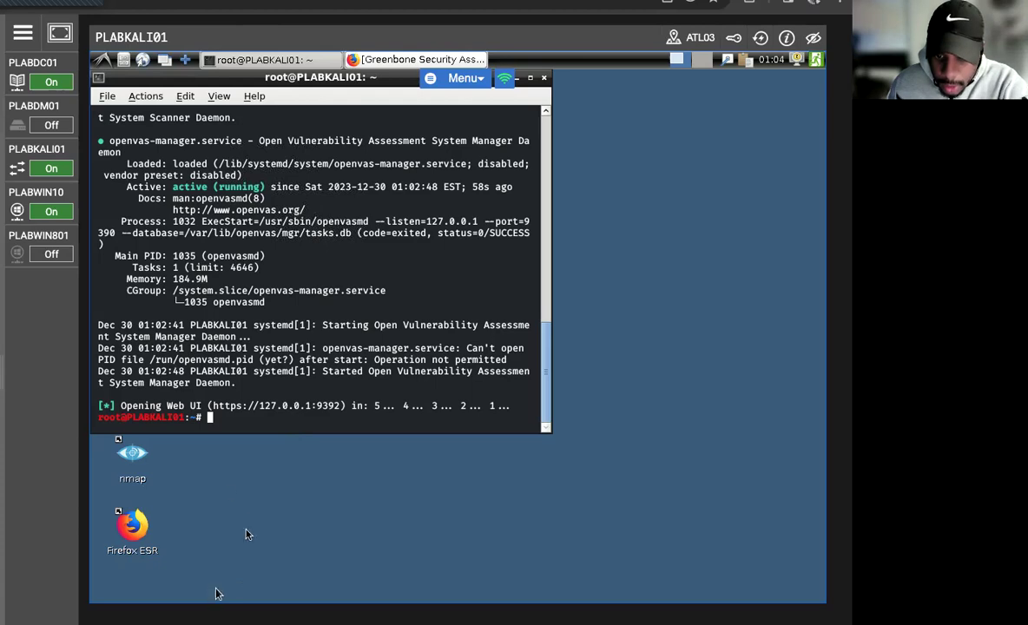
- Switch to the Greenbone Security Assistant in Firefox and open the port list "All TCP and Nmap 5.51 top 1000 UDP"
{"action": "left_click", "coordinate": [390, 61]}
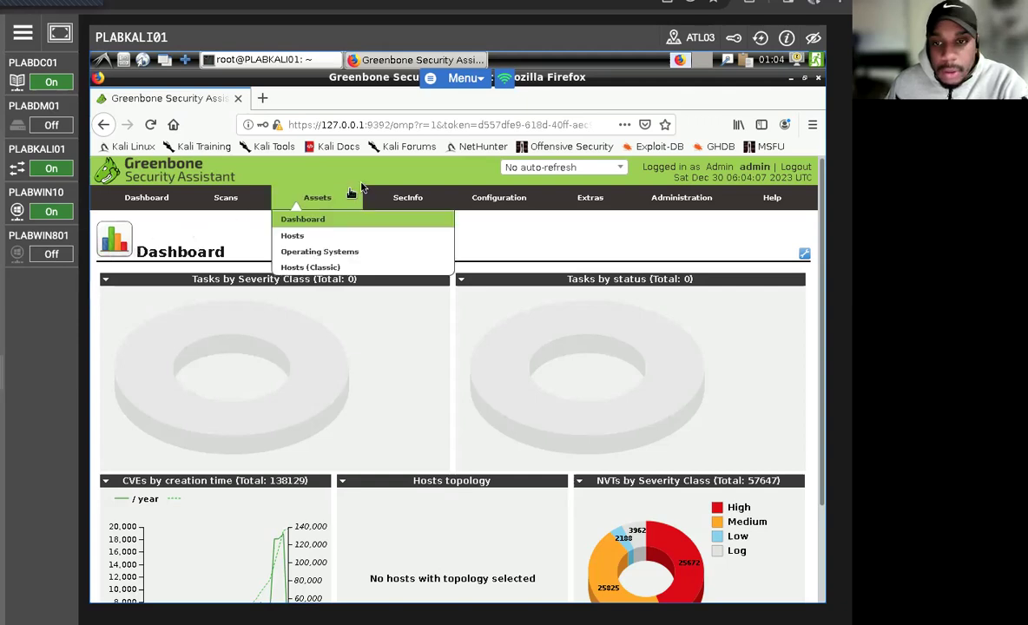
{"action": "mouse_move", "coordinate": [489, 206]}
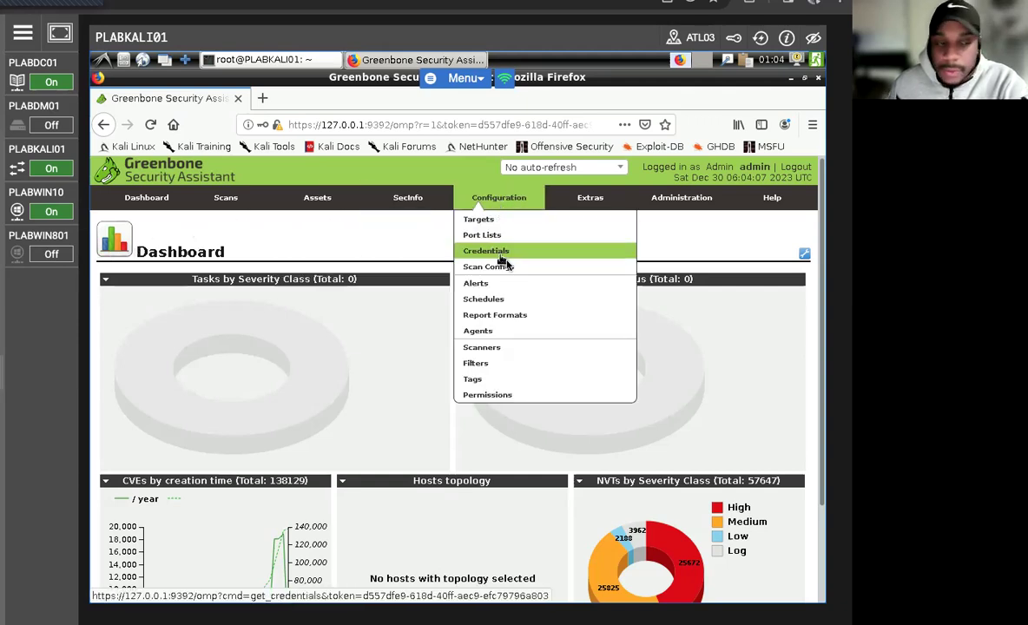
{"action": "left_click", "coordinate": [492, 236]}
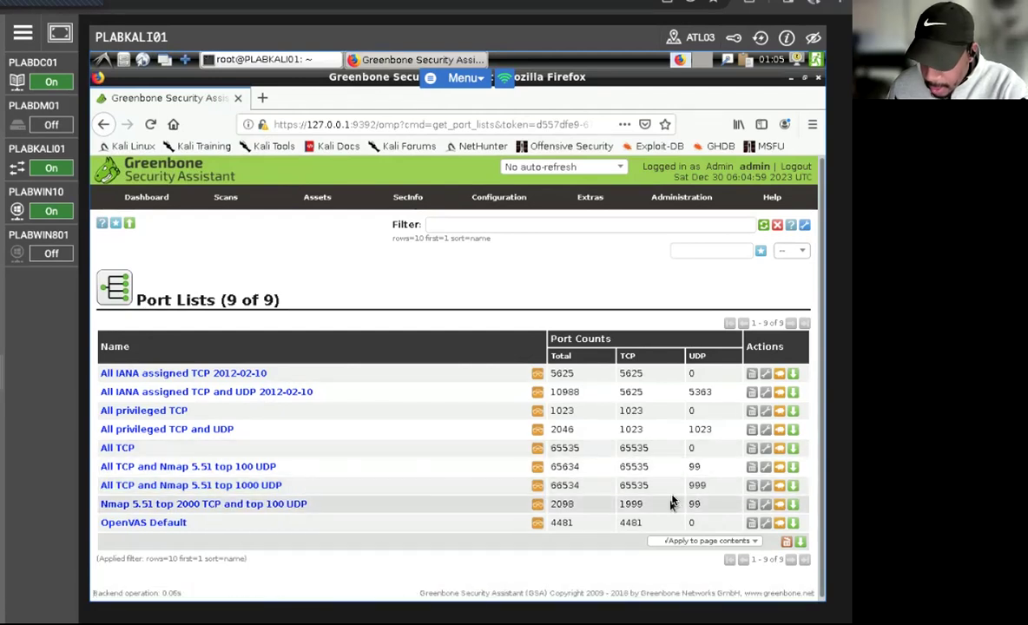
{"action": "left_click", "coordinate": [121, 488]}
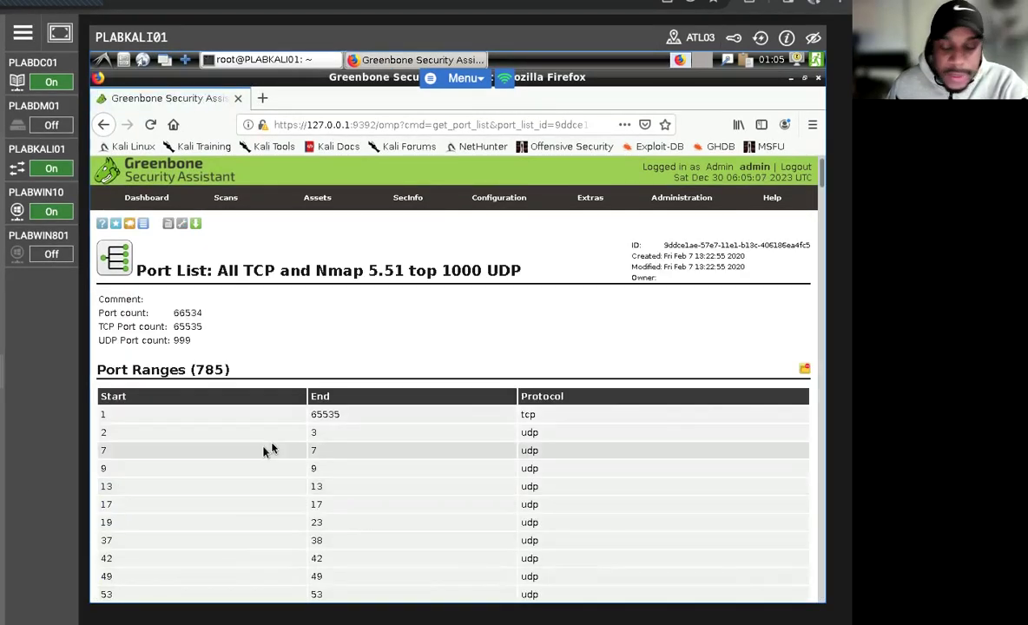
- Examine the port counts and the first TCP and UDP port ranges of the opened port list
{"action": "scroll", "coordinate": [252, 469], "scroll_direction": "down", "scroll_amount": 5}
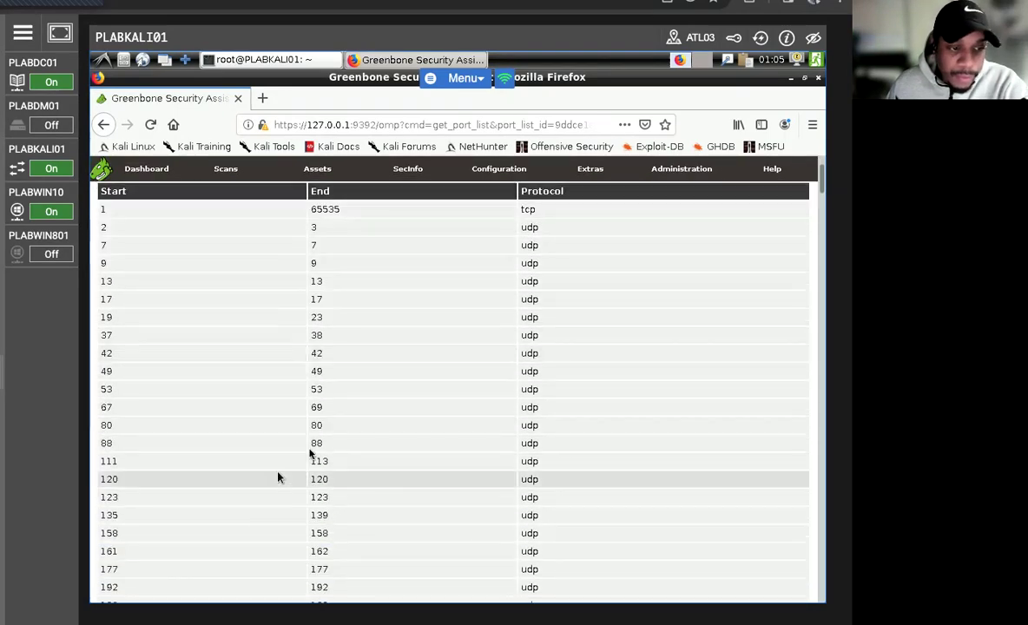
{"action": "scroll", "coordinate": [329, 406], "scroll_direction": "up", "scroll_amount": 1}
{"action": "scroll", "coordinate": [282, 399], "scroll_direction": "up", "scroll_amount": 1}
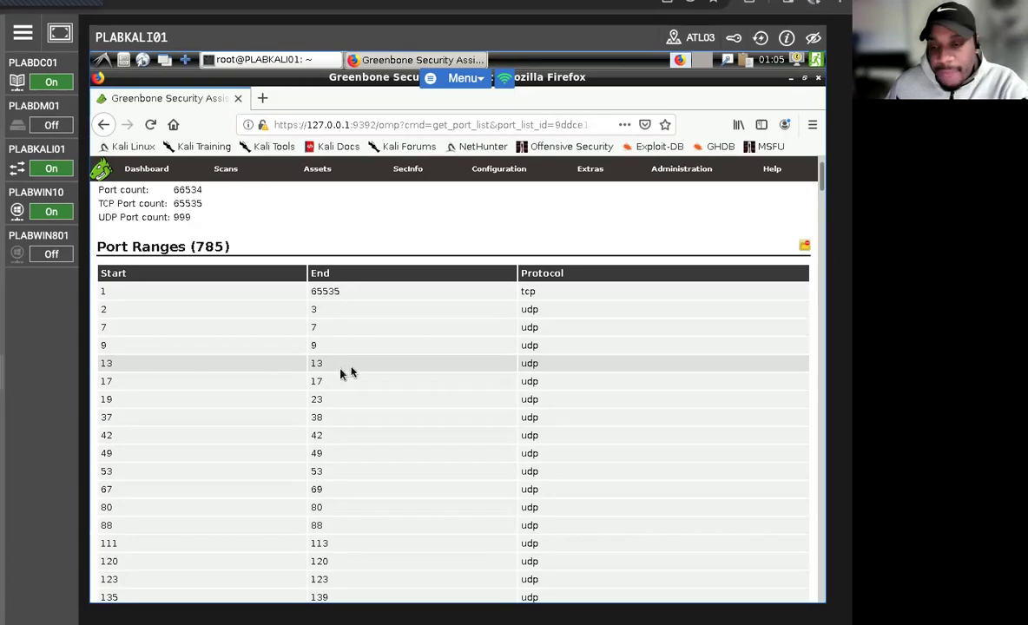
{"action": "scroll", "coordinate": [359, 372], "scroll_direction": "up", "scroll_amount": 3}
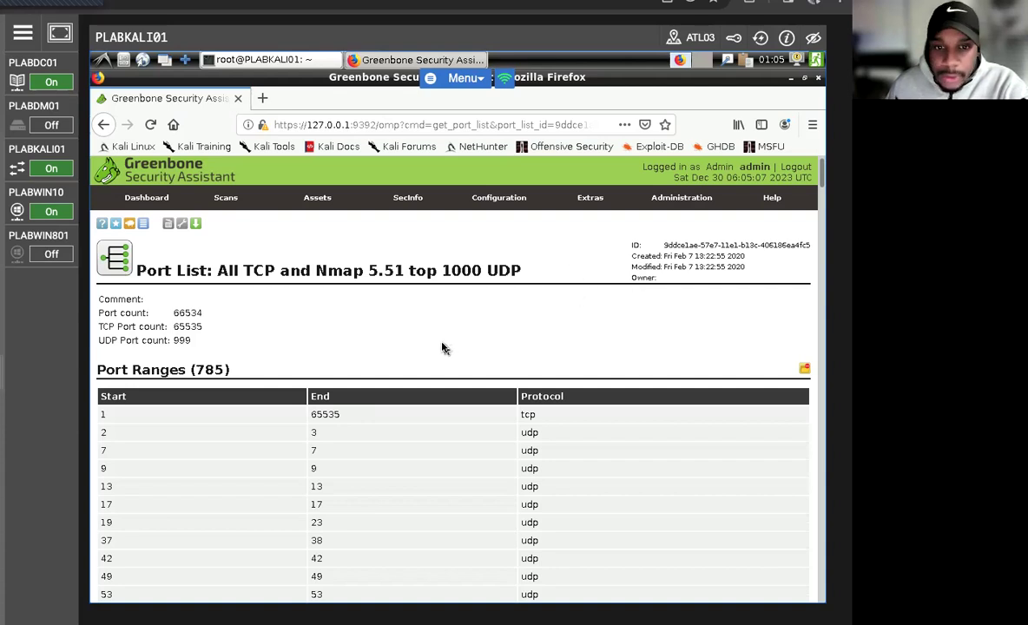
{"action": "scroll", "coordinate": [439, 347], "scroll_direction": "down", "scroll_amount": 2}
{"action": "scroll", "coordinate": [438, 345], "scroll_direction": "down", "scroll_amount": 15}
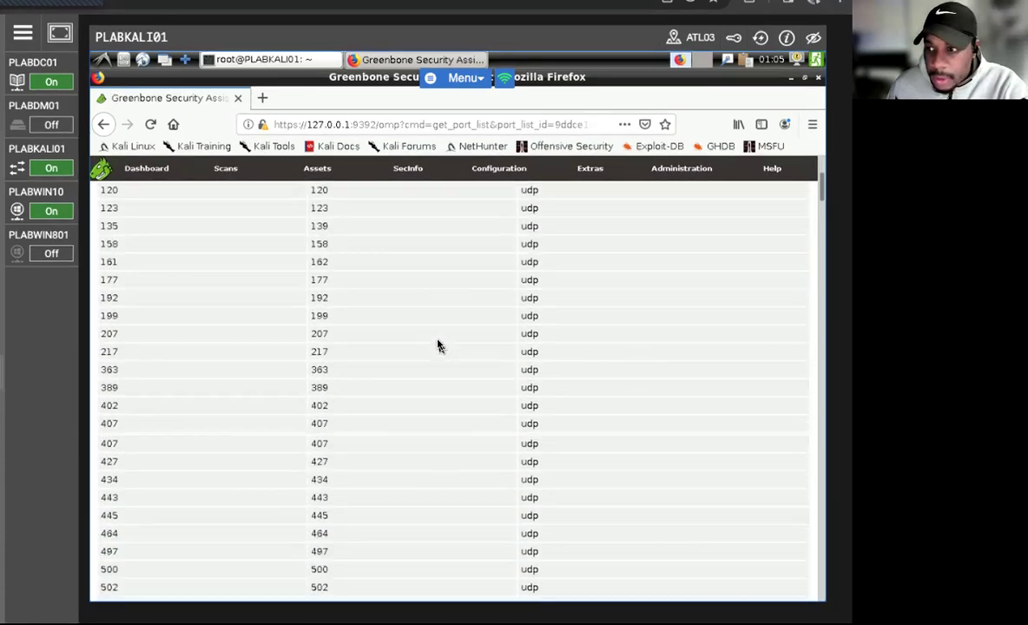
{"action": "left_click_drag", "start_coordinate": [816, 197], "coordinate": [808, 173]}
{"action": "mouse_move", "coordinate": [619, 199]}
{"action": "left_click", "coordinate": [103, 124]}
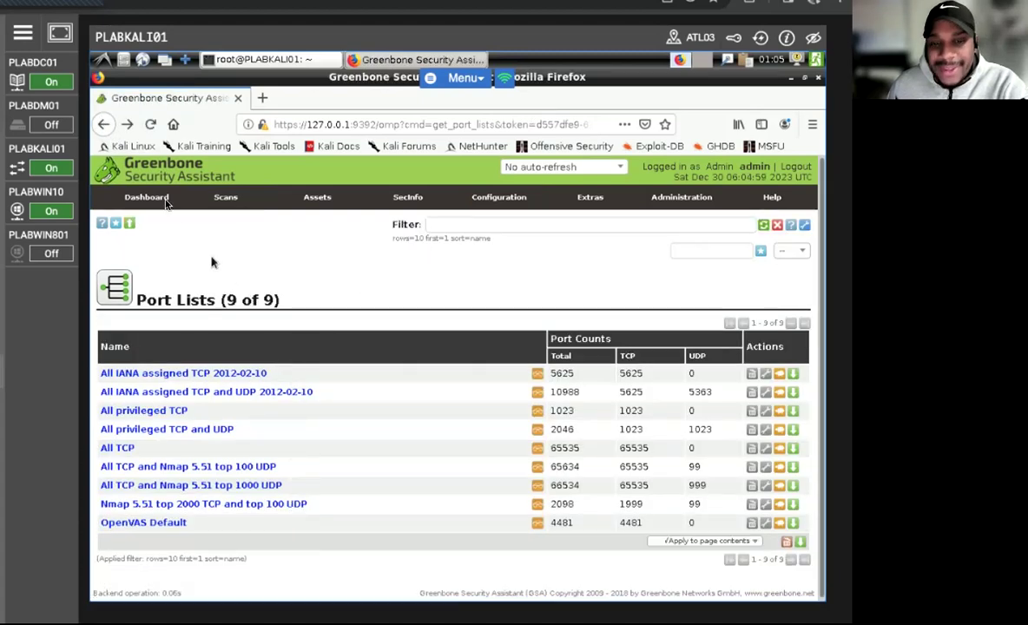
{"action": "left_click", "coordinate": [127, 125]}
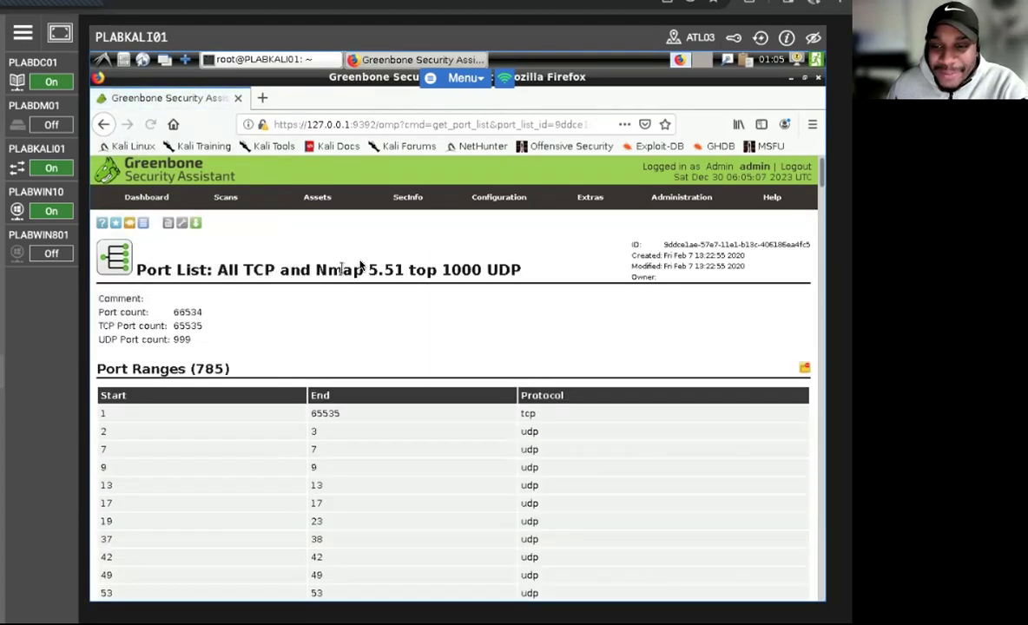
- Highlight the Nmap version number in the port list's title and its TCP port count value
{"action": "left_click_drag", "start_coordinate": [365, 270], "coordinate": [404, 271]}
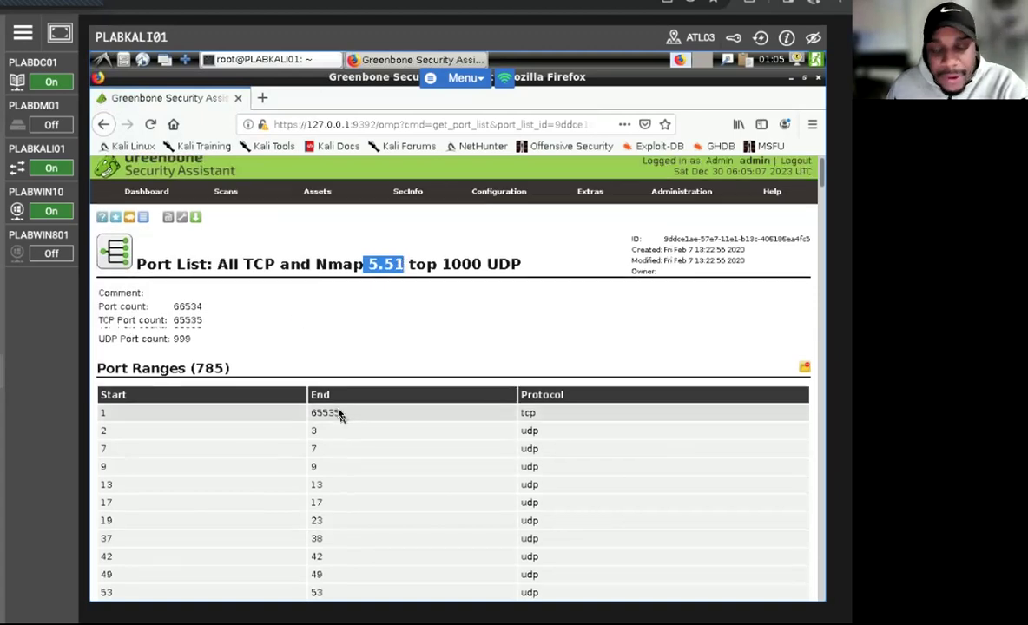
{"action": "scroll", "coordinate": [339, 417], "scroll_direction": "down", "scroll_amount": 5}
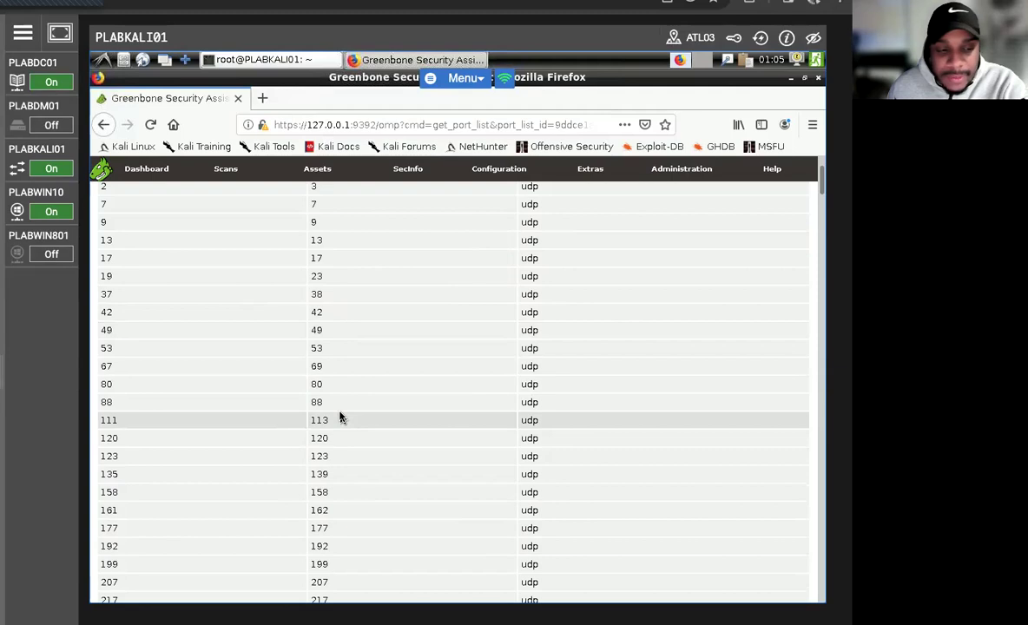
{"action": "scroll", "coordinate": [439, 330], "scroll_direction": "up", "scroll_amount": 5}
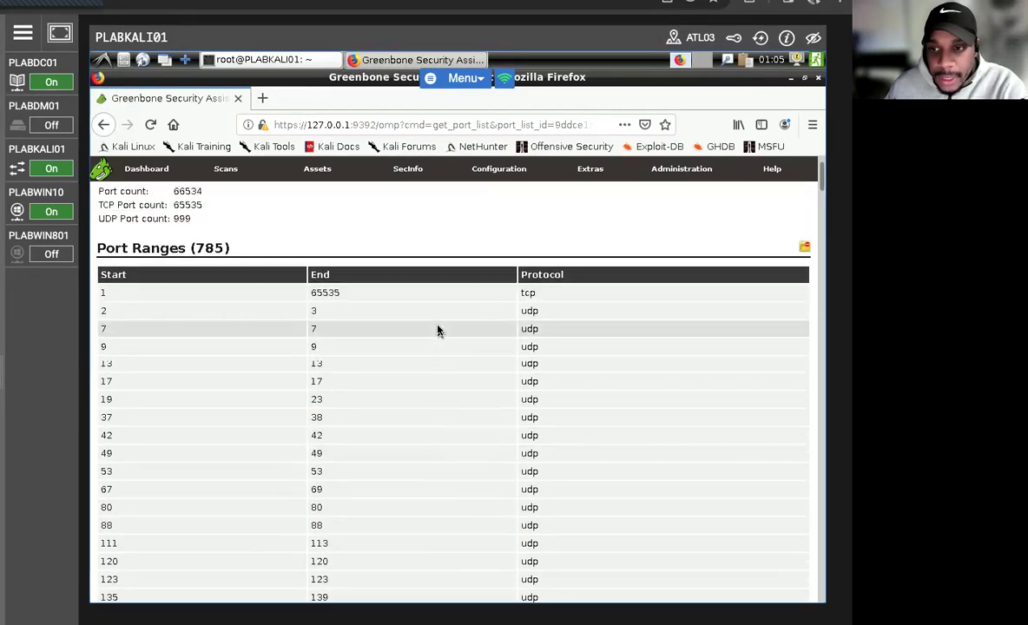
{"action": "scroll", "coordinate": [497, 388], "scroll_direction": "down", "scroll_amount": 1}
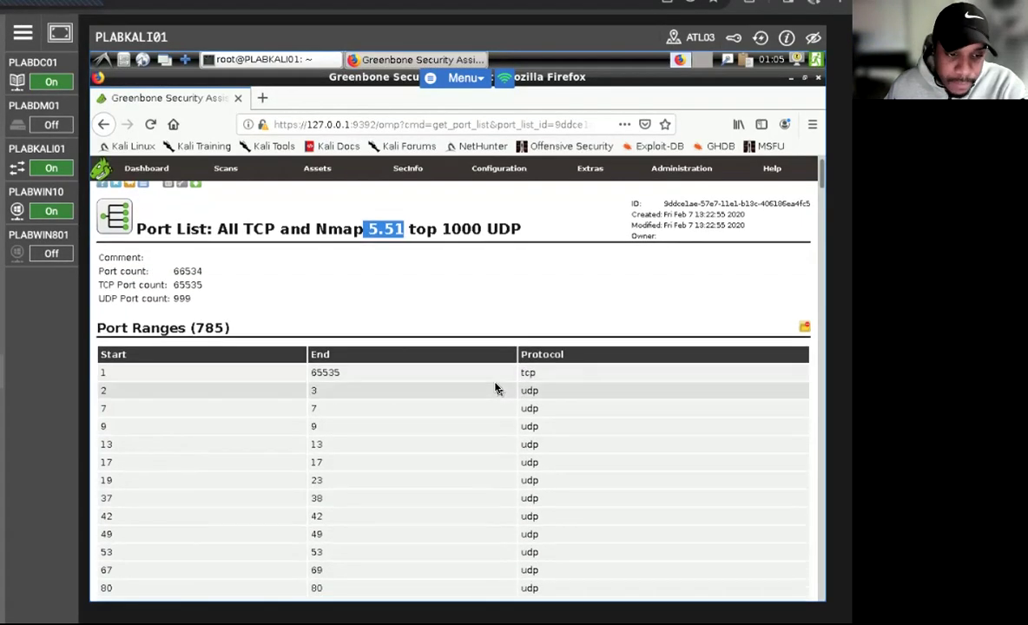
{"action": "scroll", "coordinate": [477, 363], "scroll_direction": "up", "scroll_amount": 1}
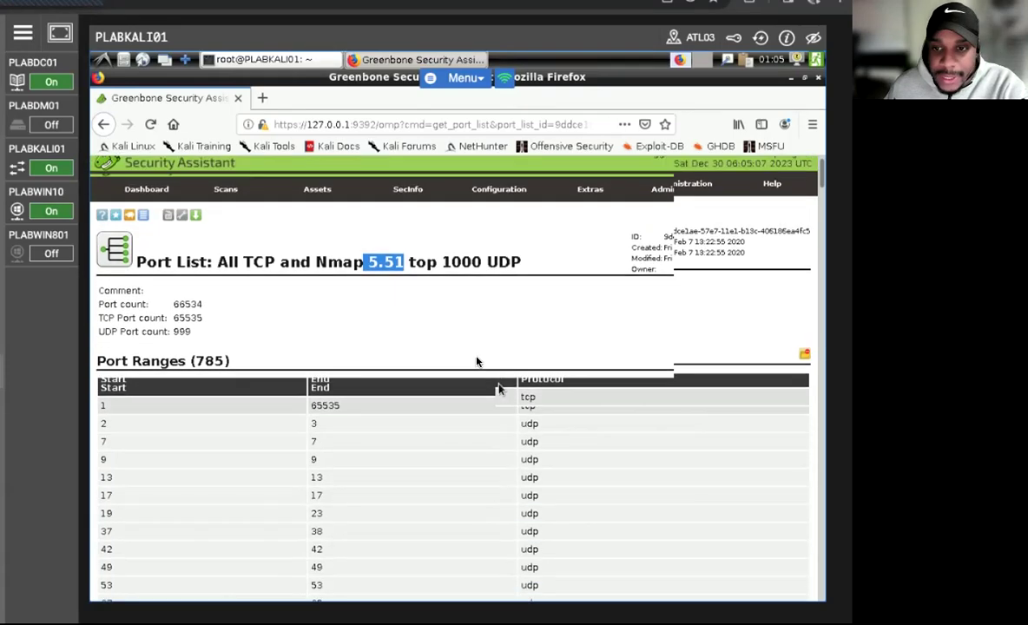
{"action": "left_click_drag", "start_coordinate": [171, 325], "coordinate": [207, 333]}
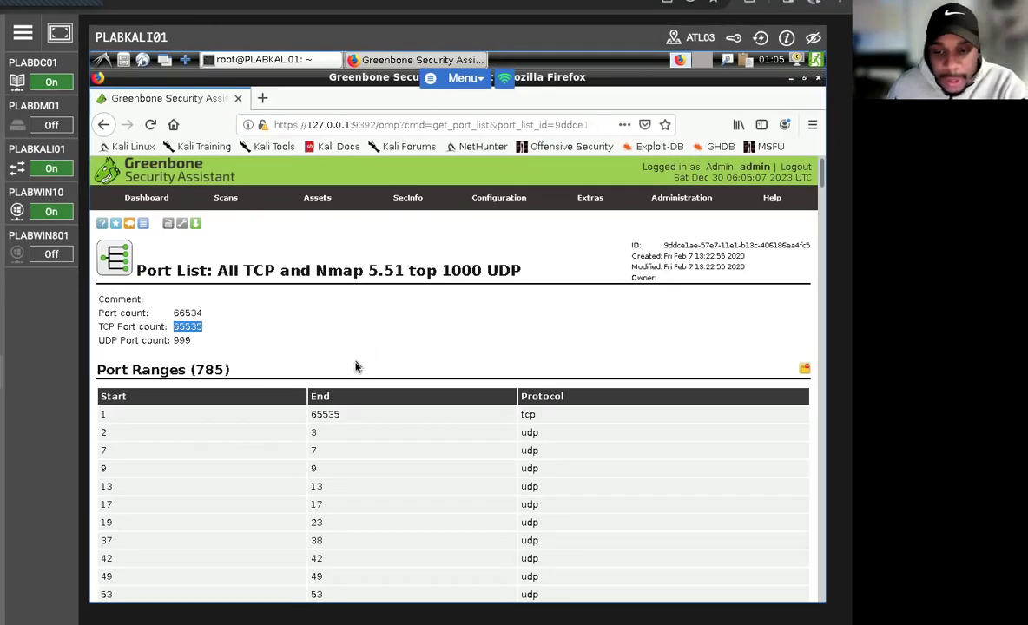
- Look through the UDP entries in the Port Ranges table up to the ports just above 1000
{"action": "scroll", "coordinate": [382, 374], "scroll_direction": "down", "scroll_amount": 3}
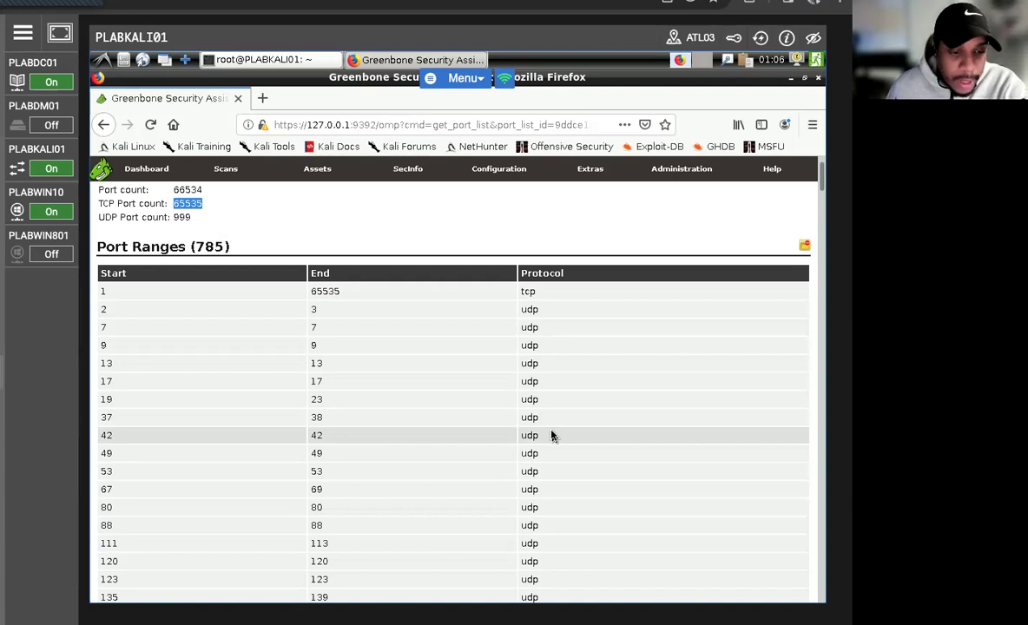
{"action": "scroll", "coordinate": [552, 436], "scroll_direction": "down", "scroll_amount": 6}
{"action": "scroll", "coordinate": [539, 436], "scroll_direction": "down", "scroll_amount": 2}
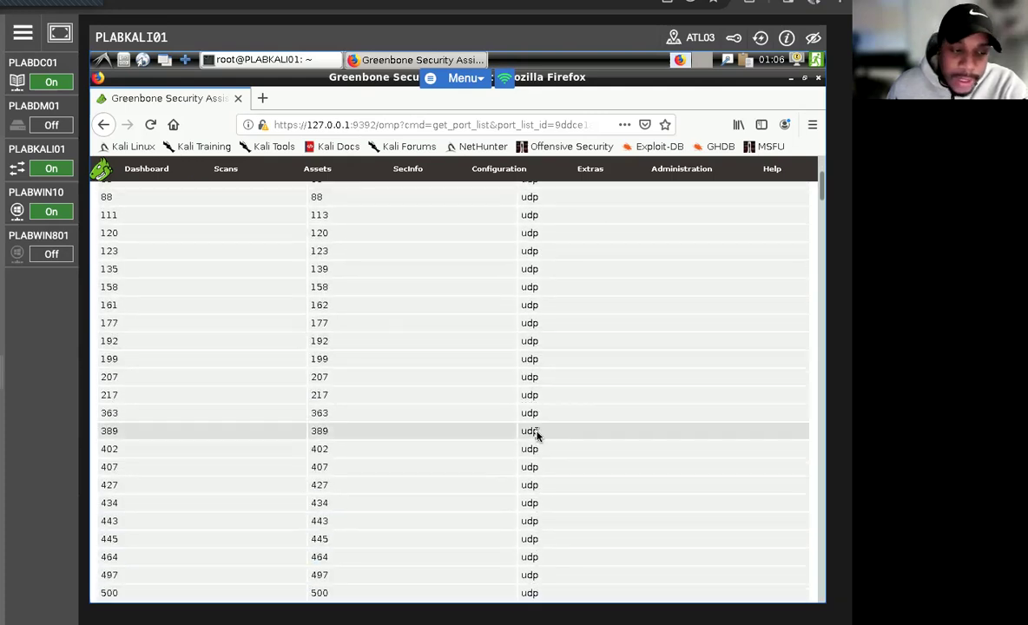
{"action": "scroll", "coordinate": [535, 434], "scroll_direction": "down", "scroll_amount": 3}
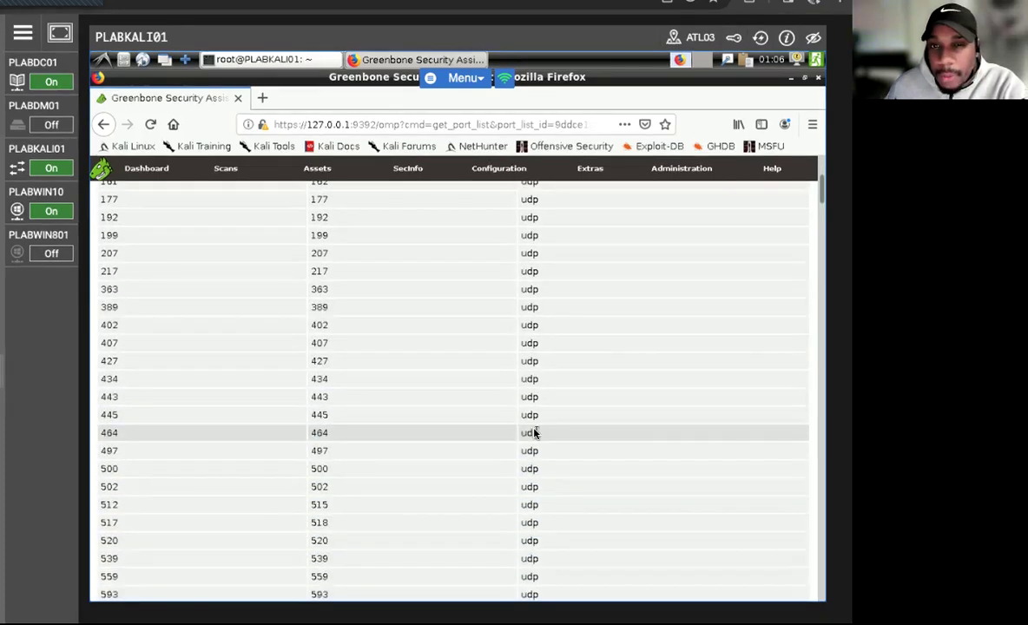
{"action": "scroll", "coordinate": [535, 433], "scroll_direction": "down", "scroll_amount": 3}
{"action": "scroll", "coordinate": [534, 432], "scroll_direction": "down", "scroll_amount": 5}
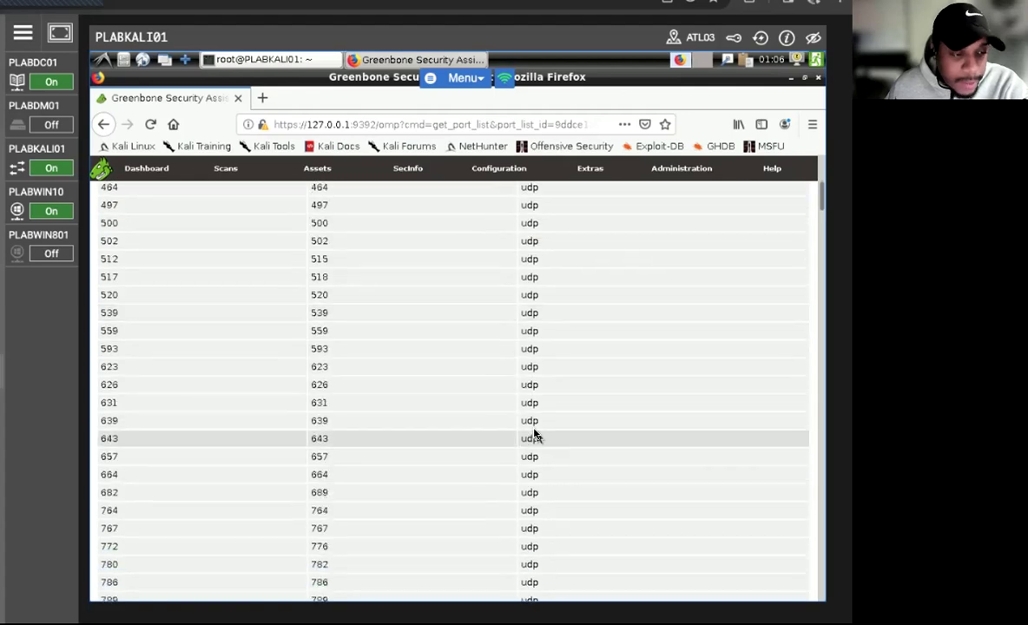
{"action": "scroll", "coordinate": [384, 416], "scroll_direction": "down", "scroll_amount": 6}
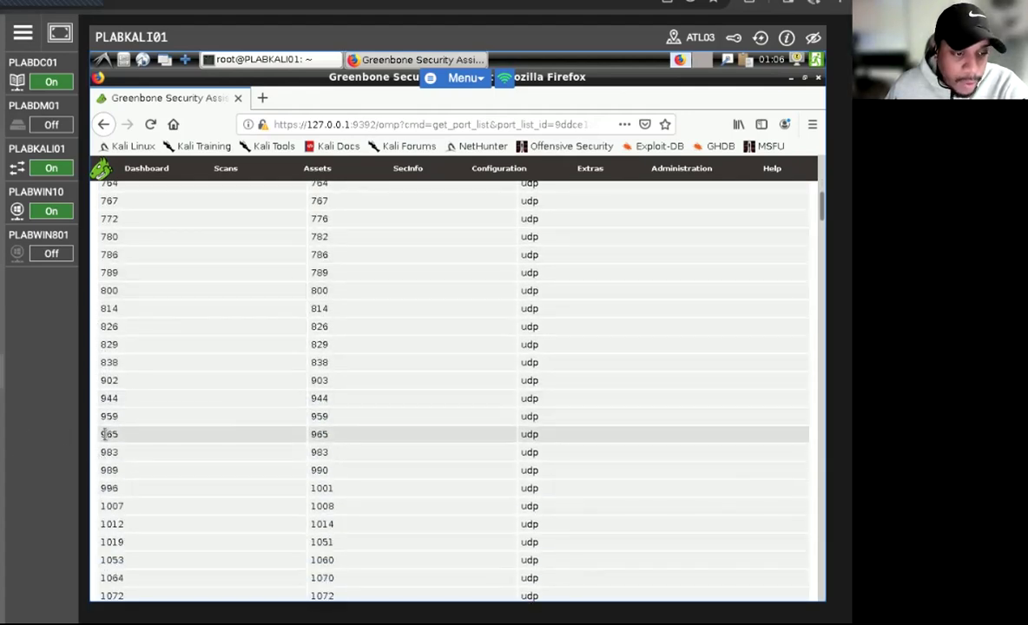
{"action": "scroll", "coordinate": [512, 350], "scroll_direction": "up", "scroll_amount": 7}
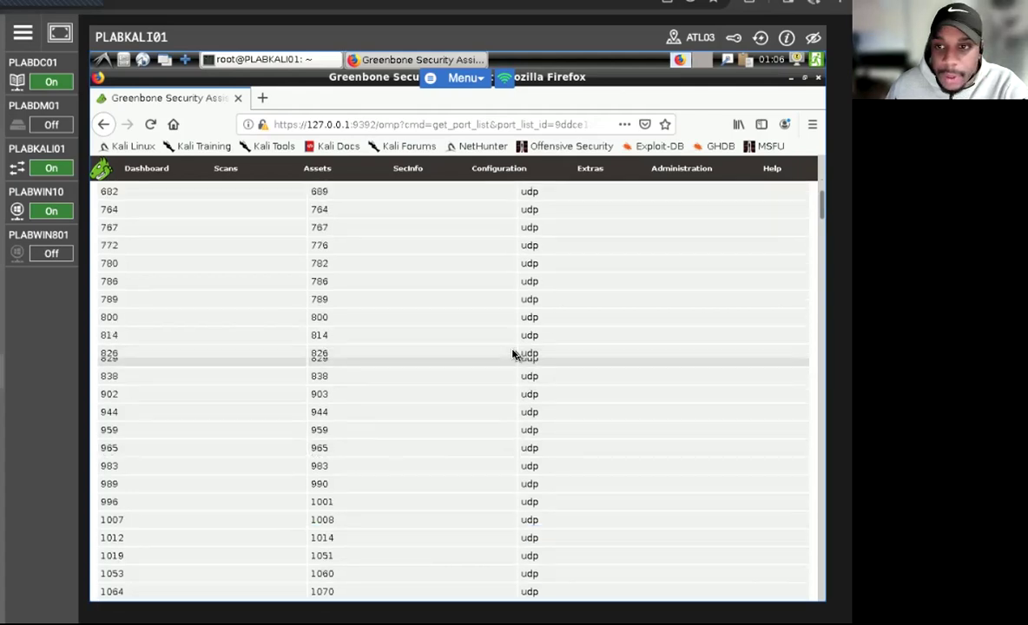
{"action": "scroll", "coordinate": [494, 314], "scroll_direction": "up", "scroll_amount": 10}
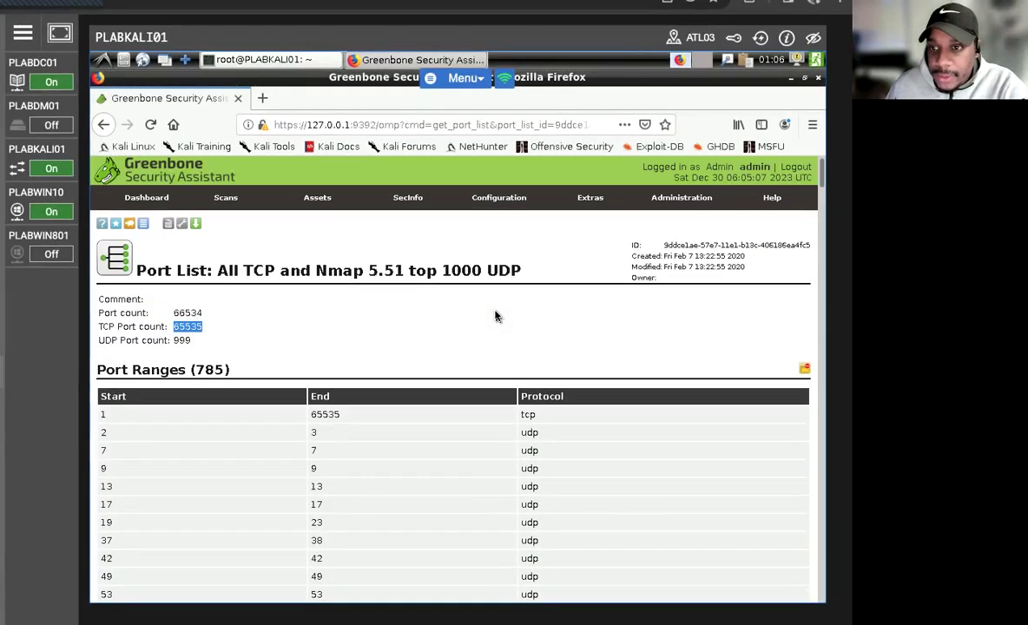
- Open the details of the "Full and very deep ultimate" scan configuration
{"action": "mouse_move", "coordinate": [521, 199]}
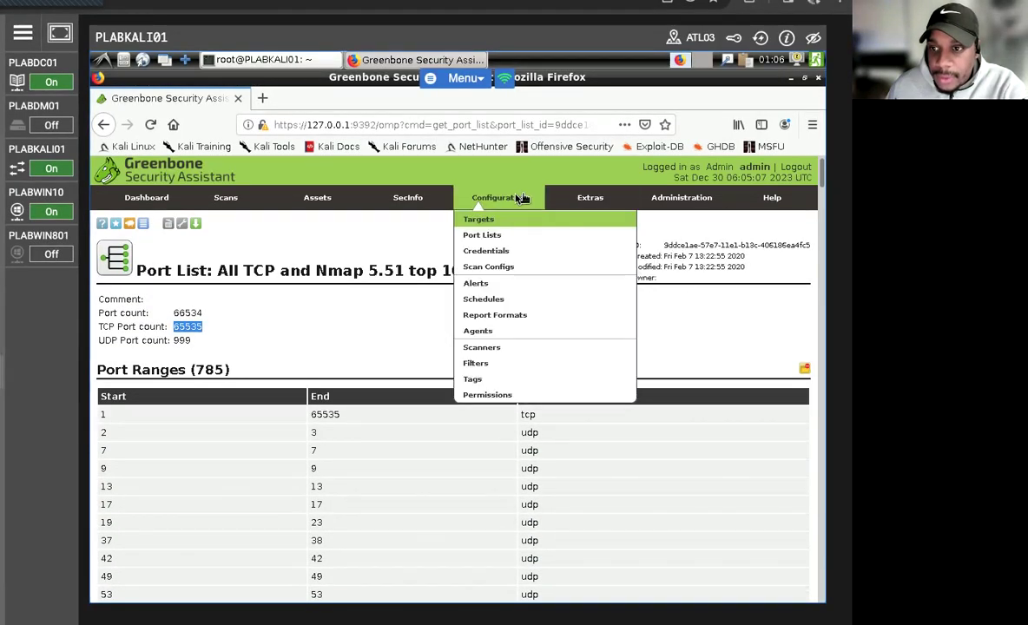
{"action": "left_click", "coordinate": [488, 267]}
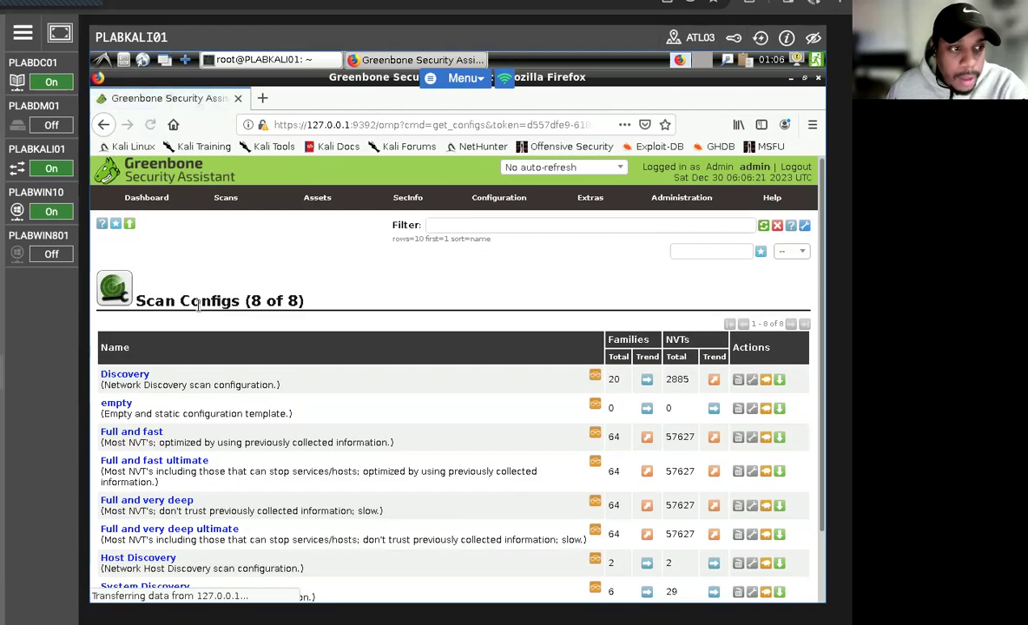
{"action": "scroll", "coordinate": [235, 426], "scroll_direction": "down", "scroll_amount": 2}
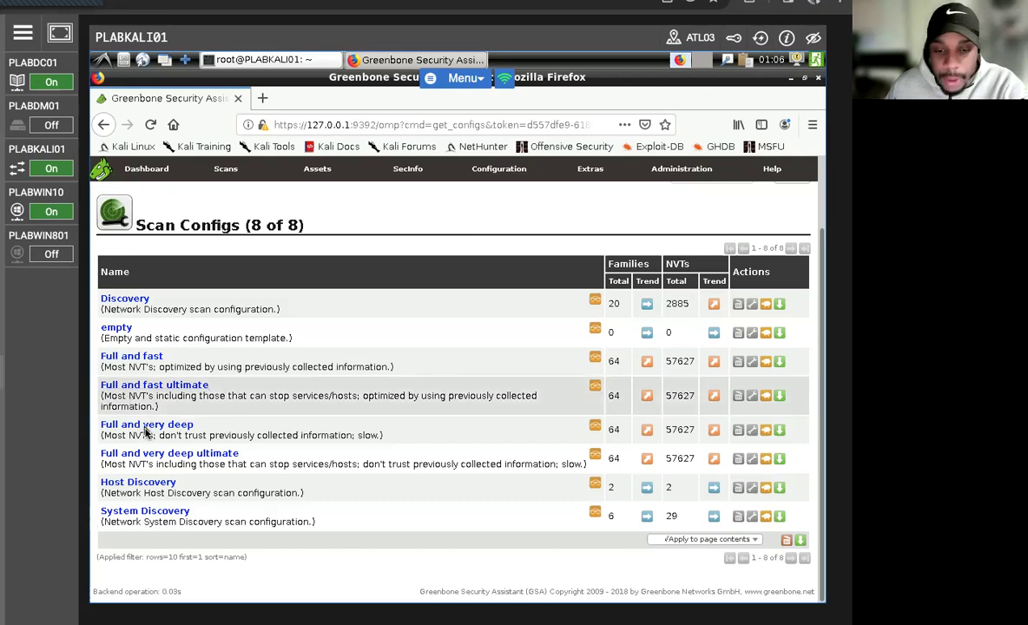
{"action": "left_click", "coordinate": [114, 454]}
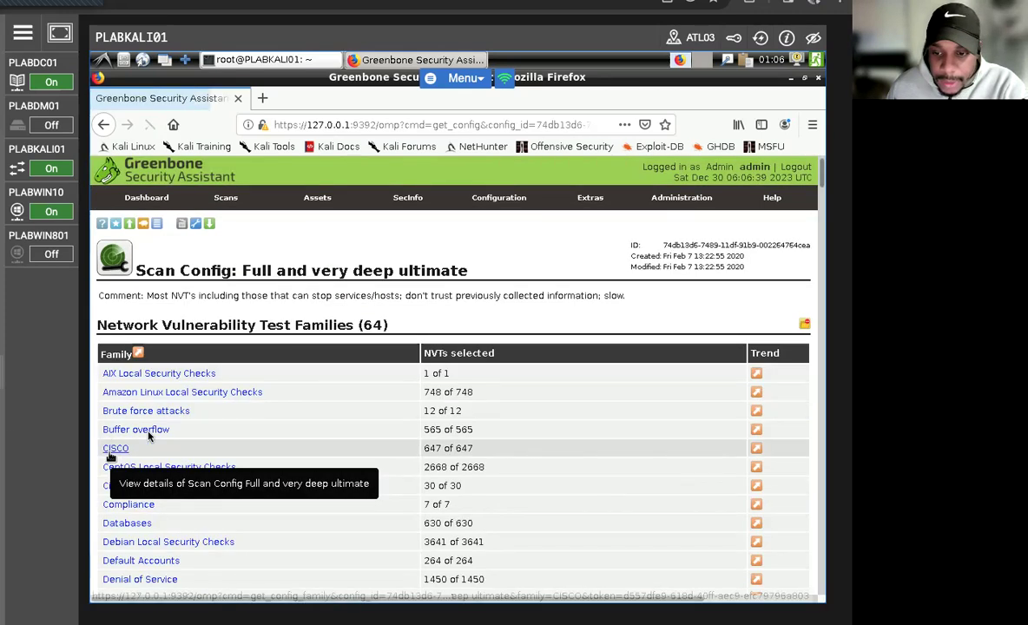
- Examine the Network Vulnerability Test Families of this scan configuration and how many NVTs are selected in each
{"action": "scroll", "coordinate": [193, 425], "scroll_direction": "down", "scroll_amount": 1}
{"action": "scroll", "coordinate": [229, 334], "scroll_direction": "down", "scroll_amount": 2}
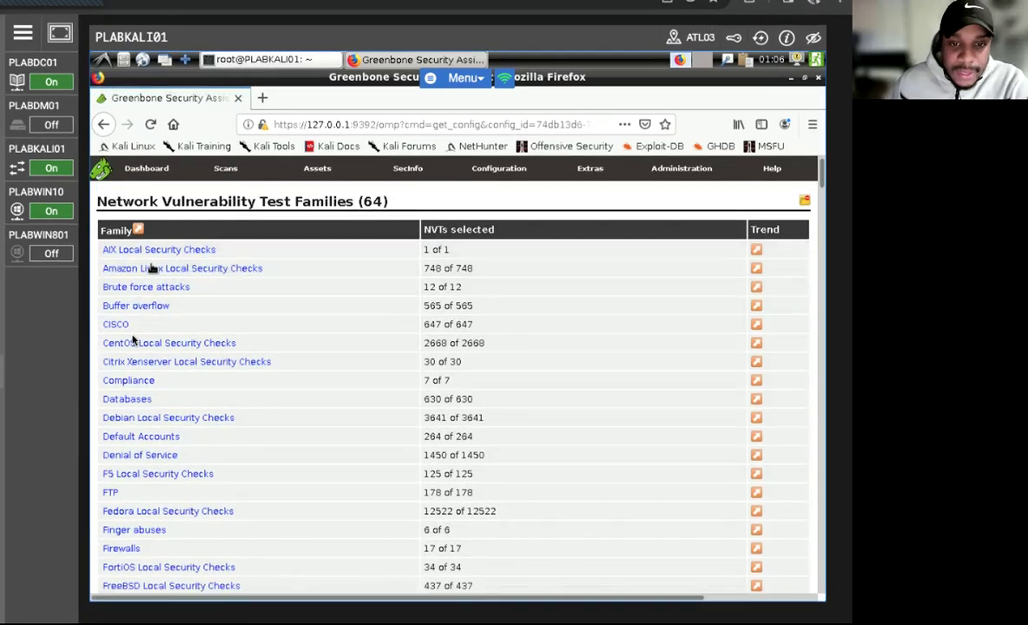
{"action": "scroll", "coordinate": [258, 348], "scroll_direction": "up", "scroll_amount": 3}
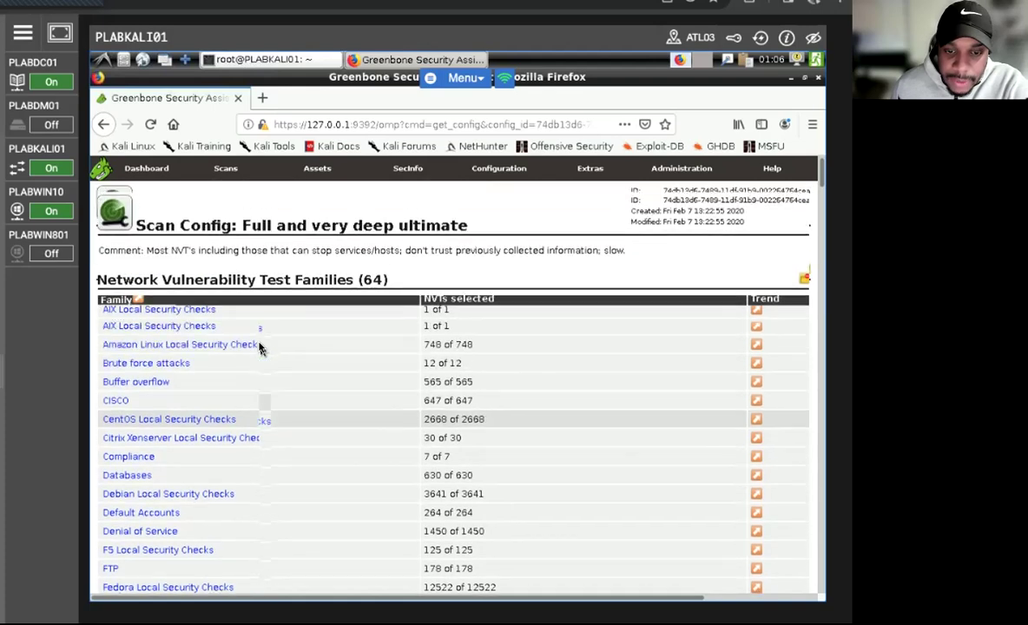
{"action": "scroll", "coordinate": [258, 348], "scroll_direction": "down", "scroll_amount": 3}
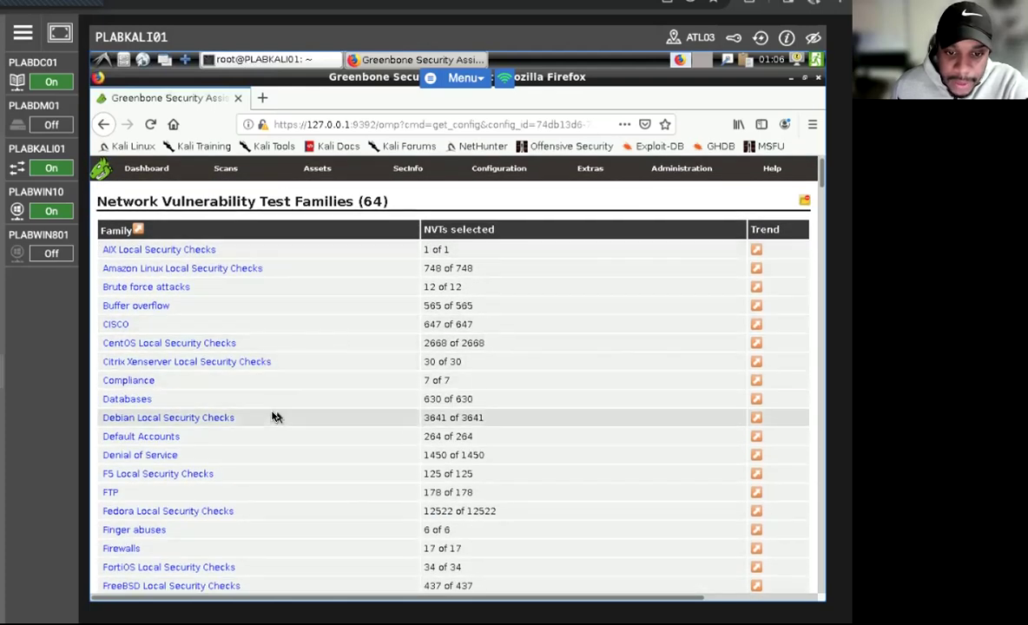
{"action": "scroll", "coordinate": [271, 418], "scroll_direction": "down", "scroll_amount": 2}
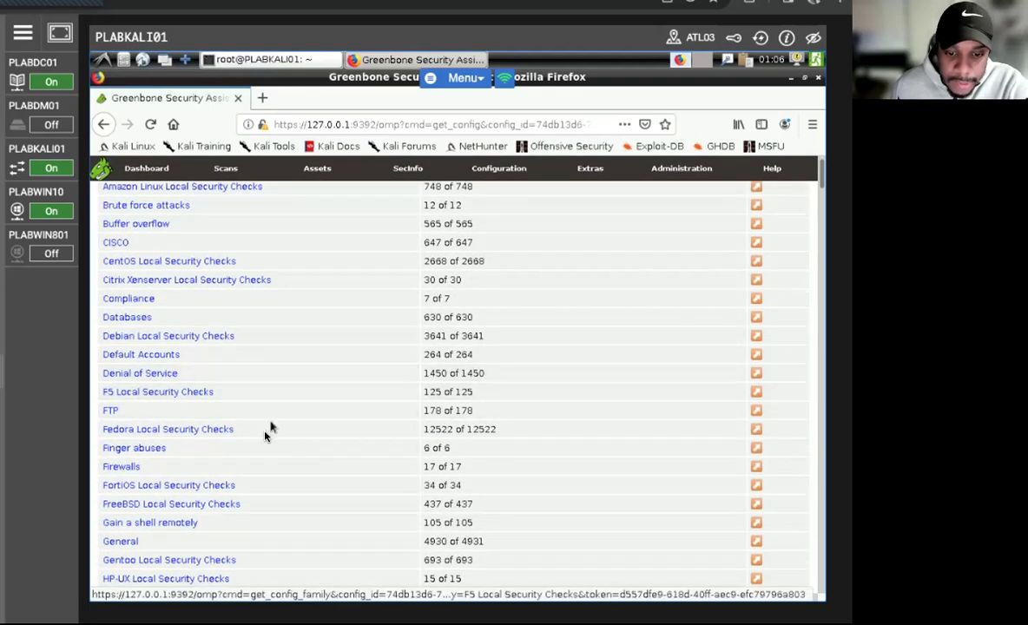
{"action": "scroll", "coordinate": [266, 437], "scroll_direction": "down", "scroll_amount": 2}
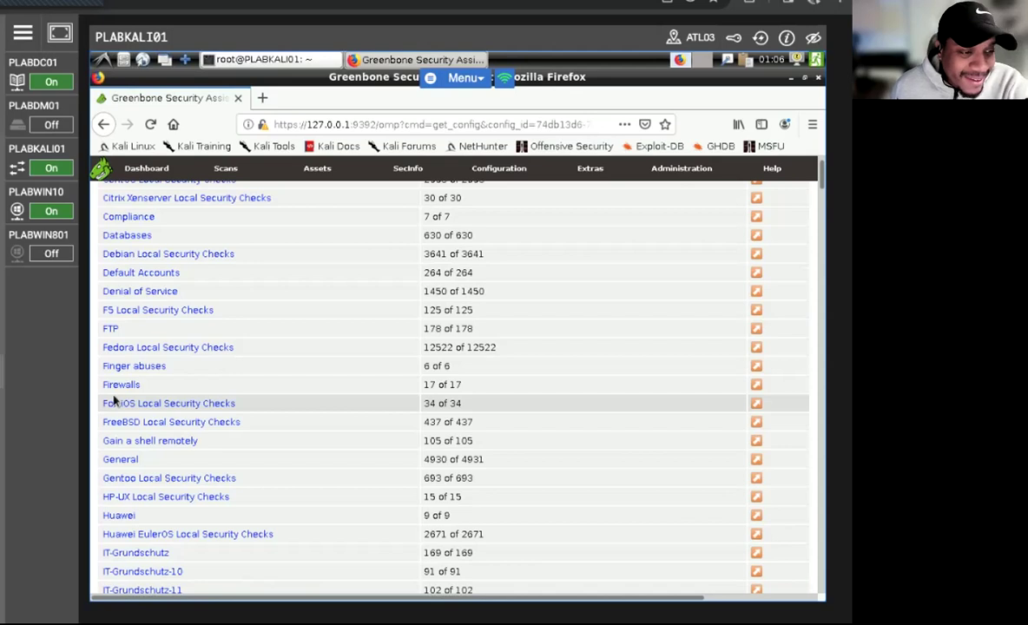
{"action": "scroll", "coordinate": [266, 434], "scroll_direction": "down", "scroll_amount": 2}
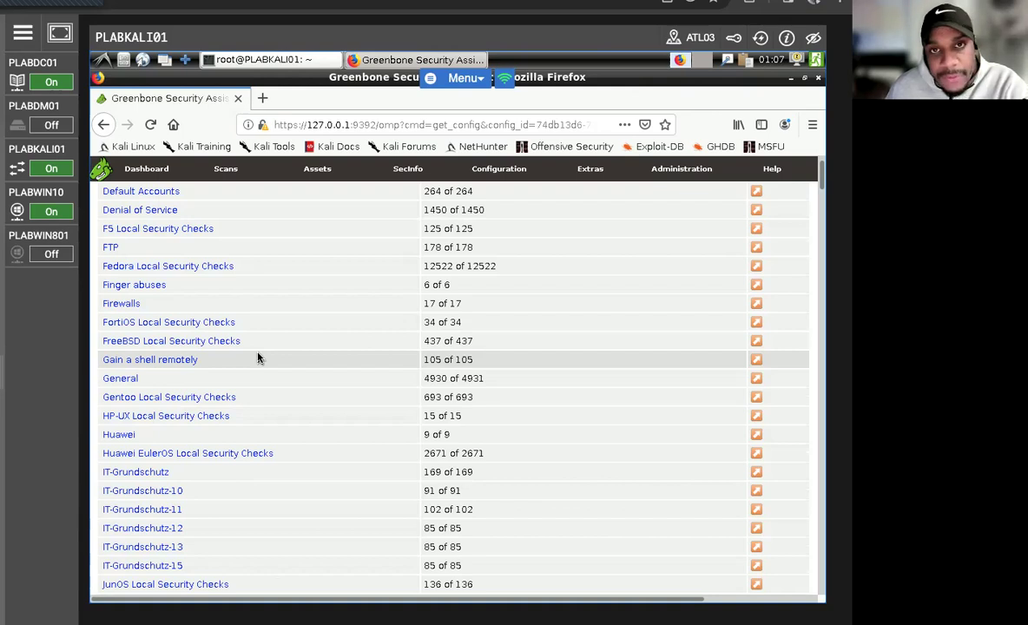
{"action": "scroll", "coordinate": [257, 357], "scroll_direction": "down", "scroll_amount": 2}
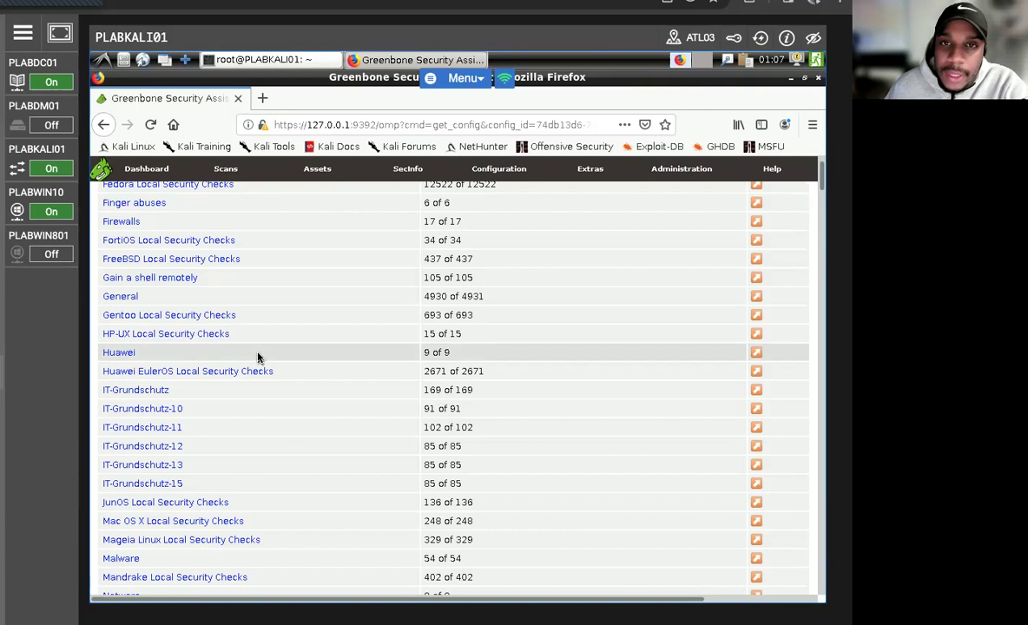
{"action": "scroll", "coordinate": [257, 357], "scroll_direction": "down", "scroll_amount": 2}
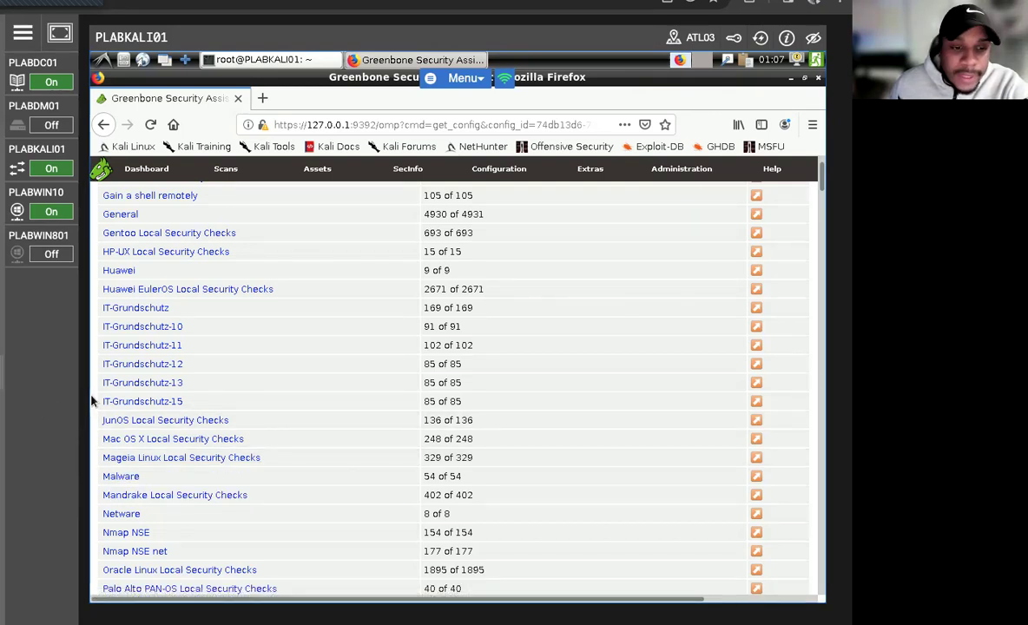
- Return to the scan configurations list and open the details of the "Full and fast" configuration
{"action": "scroll", "coordinate": [286, 436], "scroll_direction": "down", "scroll_amount": 3}
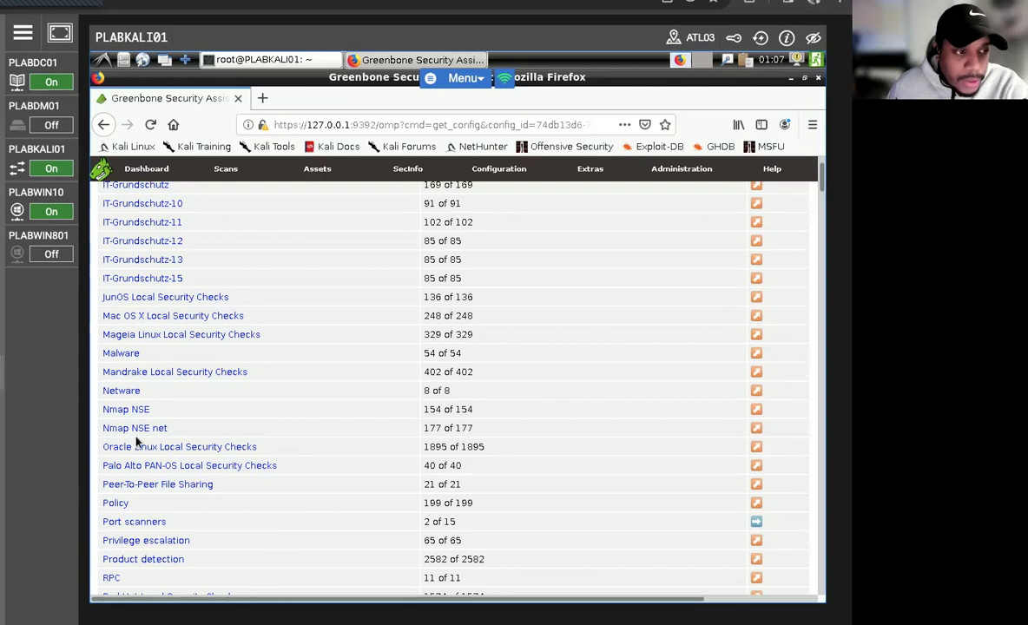
{"action": "left_click", "coordinate": [104, 122]}
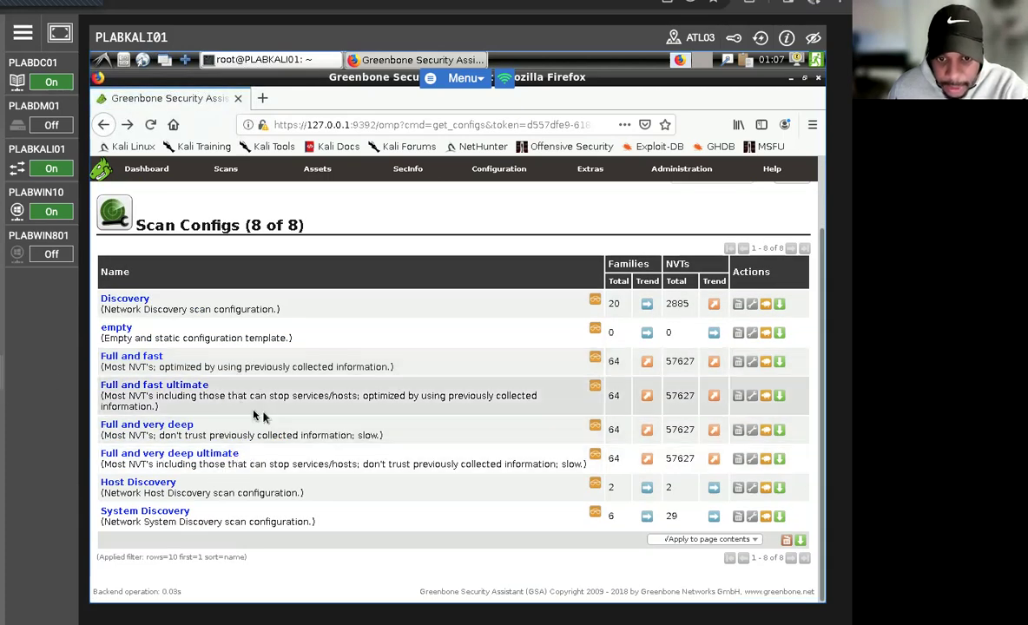
{"action": "left_click", "coordinate": [143, 357]}
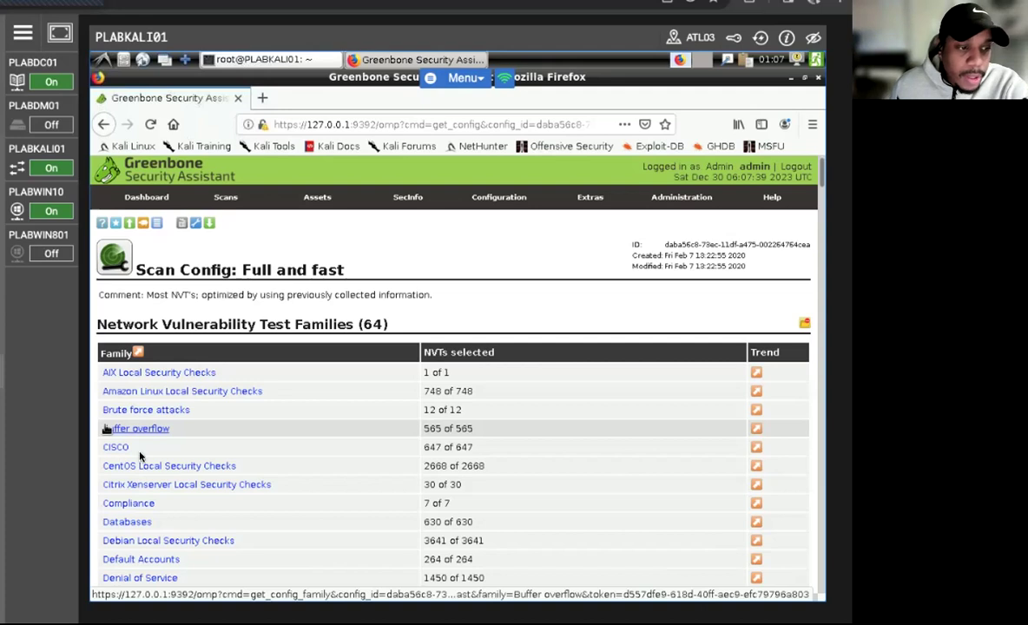
- Examine the Network Vulnerability Test Families with their selected NVTs and the first Network Vulnerability Test Preferences of the "Full and fast" configuration
{"action": "scroll", "coordinate": [226, 435], "scroll_direction": "down", "scroll_amount": 2}
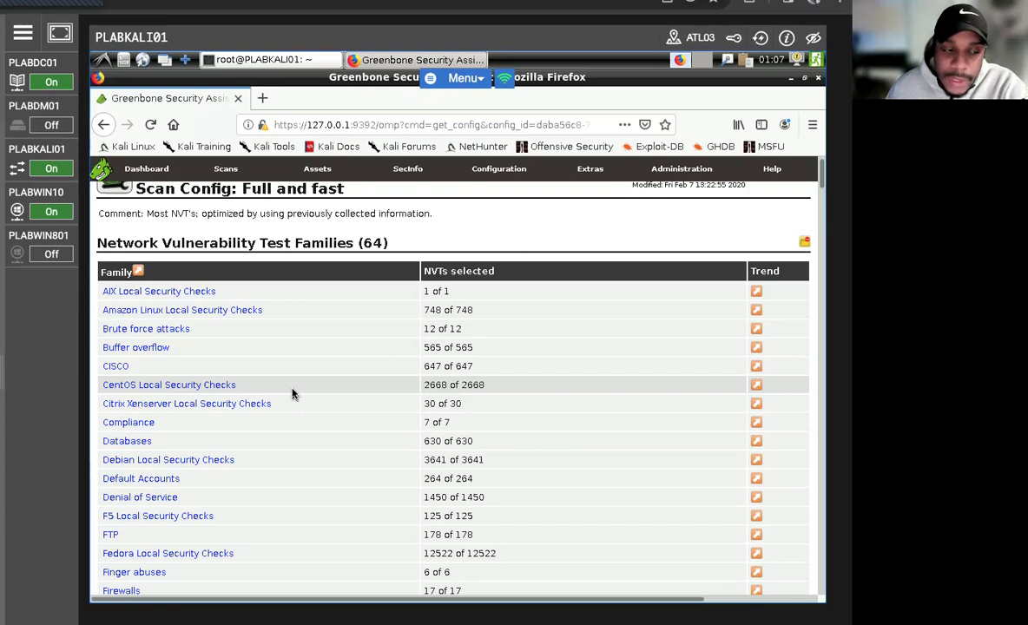
{"action": "scroll", "coordinate": [292, 394], "scroll_direction": "down", "scroll_amount": 3}
{"action": "scroll", "coordinate": [292, 393], "scroll_direction": "up", "scroll_amount": 1}
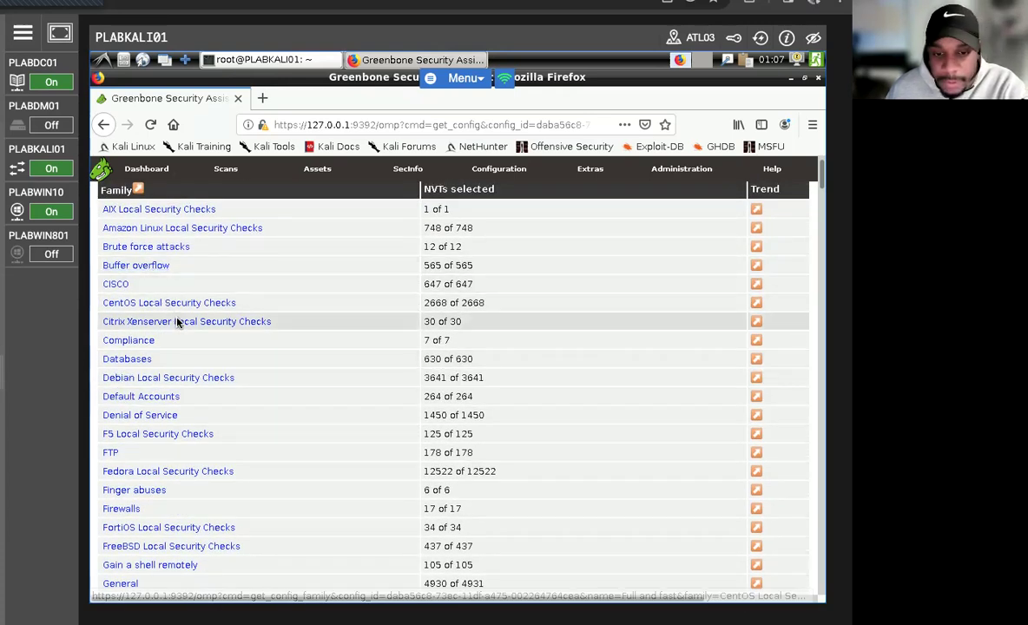
{"action": "scroll", "coordinate": [224, 444], "scroll_direction": "down", "scroll_amount": 10}
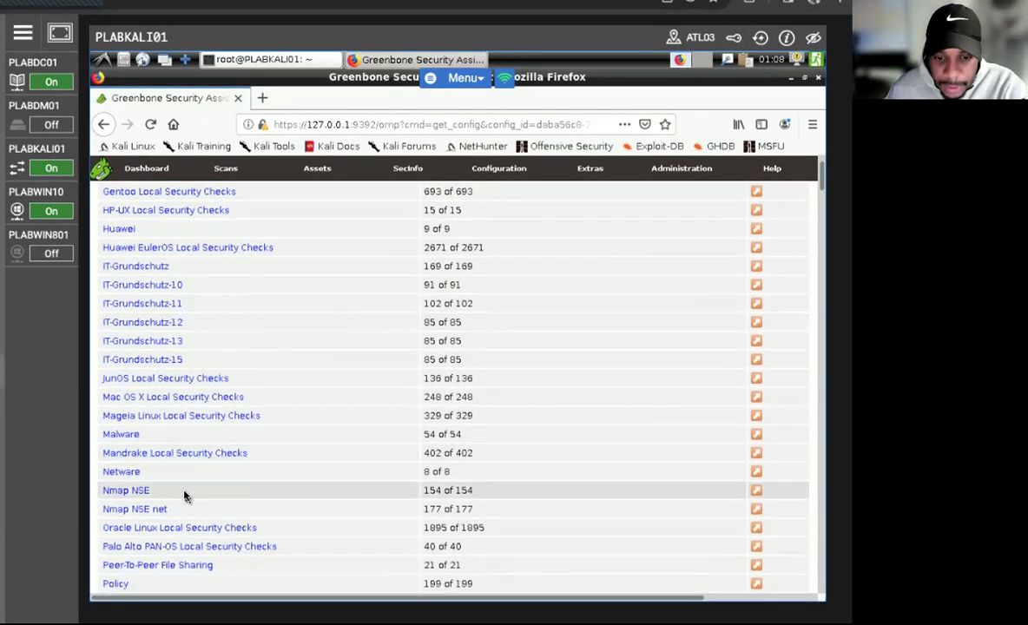
{"action": "scroll", "coordinate": [185, 492], "scroll_direction": "down", "scroll_amount": 2}
{"action": "scroll", "coordinate": [187, 476], "scroll_direction": "up", "scroll_amount": 1}
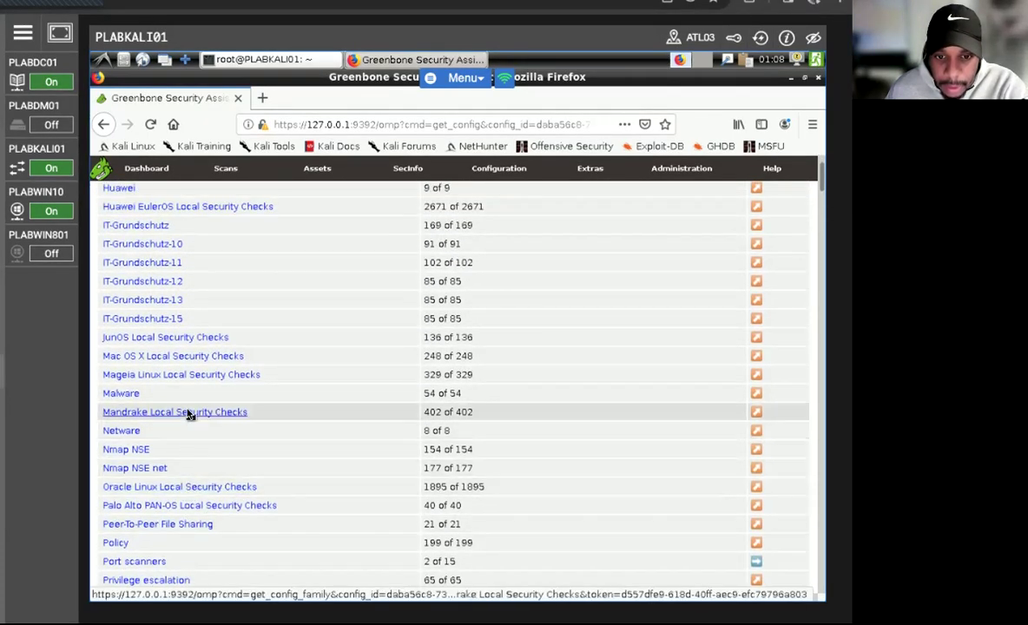
{"action": "scroll", "coordinate": [189, 414], "scroll_direction": "down", "scroll_amount": 2}
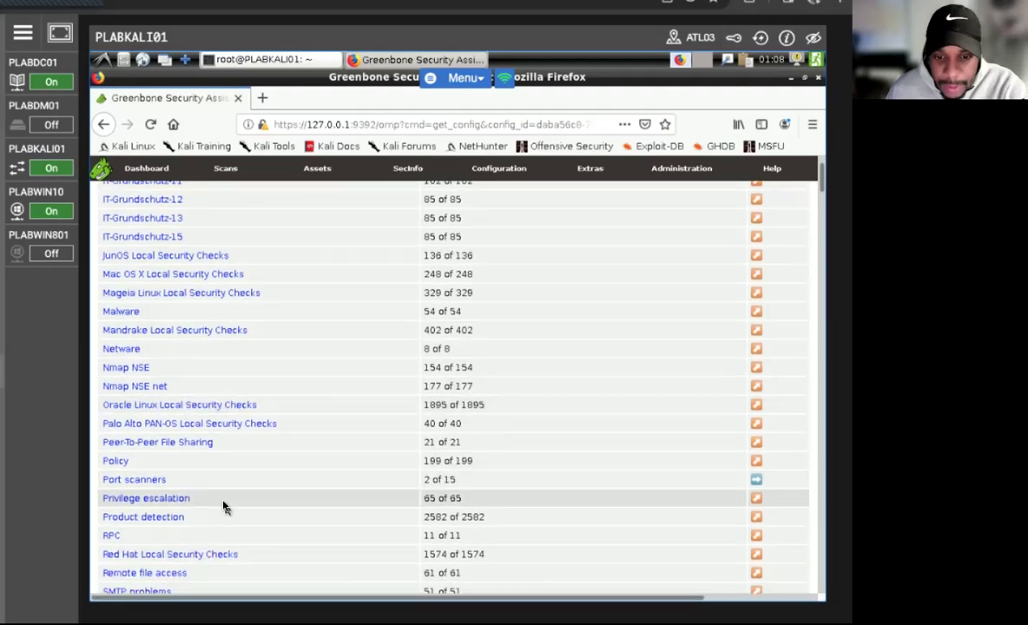
{"action": "scroll", "coordinate": [224, 500], "scroll_direction": "down", "scroll_amount": 4}
{"action": "scroll", "coordinate": [224, 500], "scroll_direction": "up", "scroll_amount": 2}
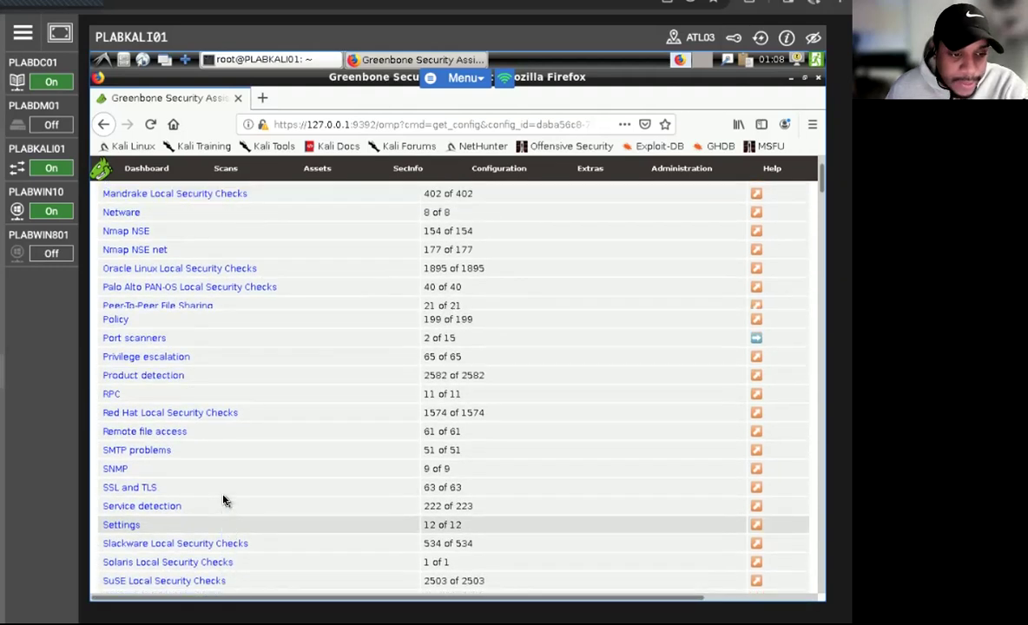
{"action": "scroll", "coordinate": [221, 489], "scroll_direction": "down", "scroll_amount": 3}
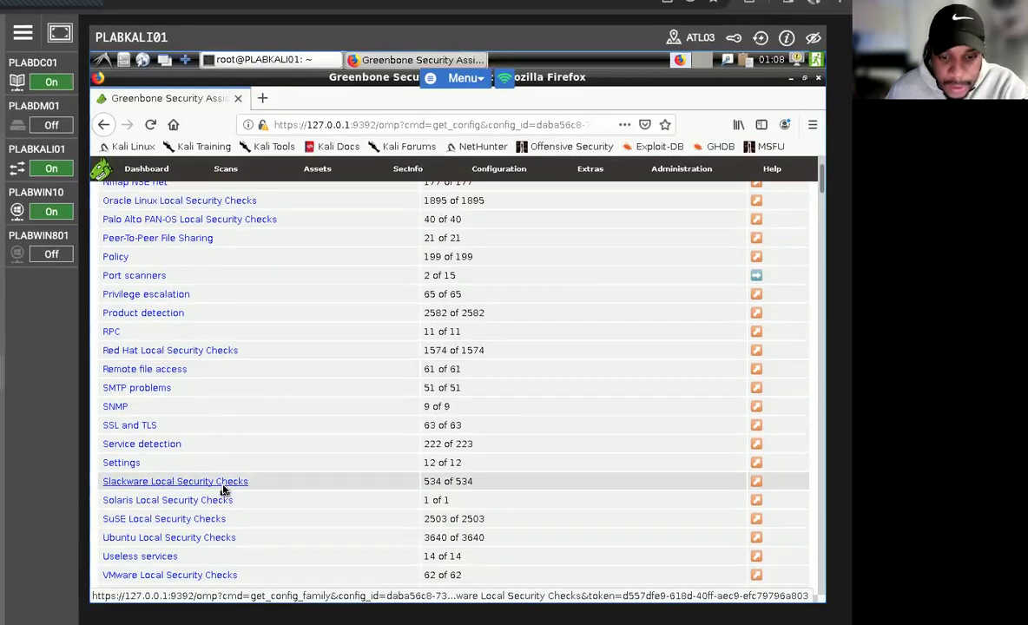
{"action": "scroll", "coordinate": [222, 490], "scroll_direction": "down", "scroll_amount": 3}
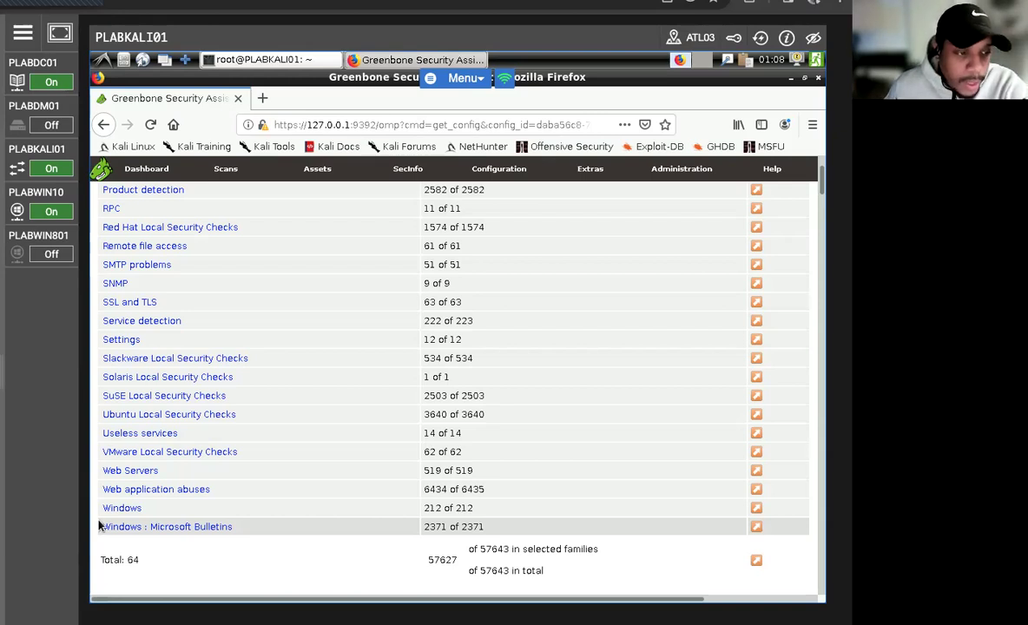
{"action": "scroll", "coordinate": [300, 397], "scroll_direction": "down", "scroll_amount": 3}
{"action": "scroll", "coordinate": [296, 404], "scroll_direction": "down", "scroll_amount": 5}
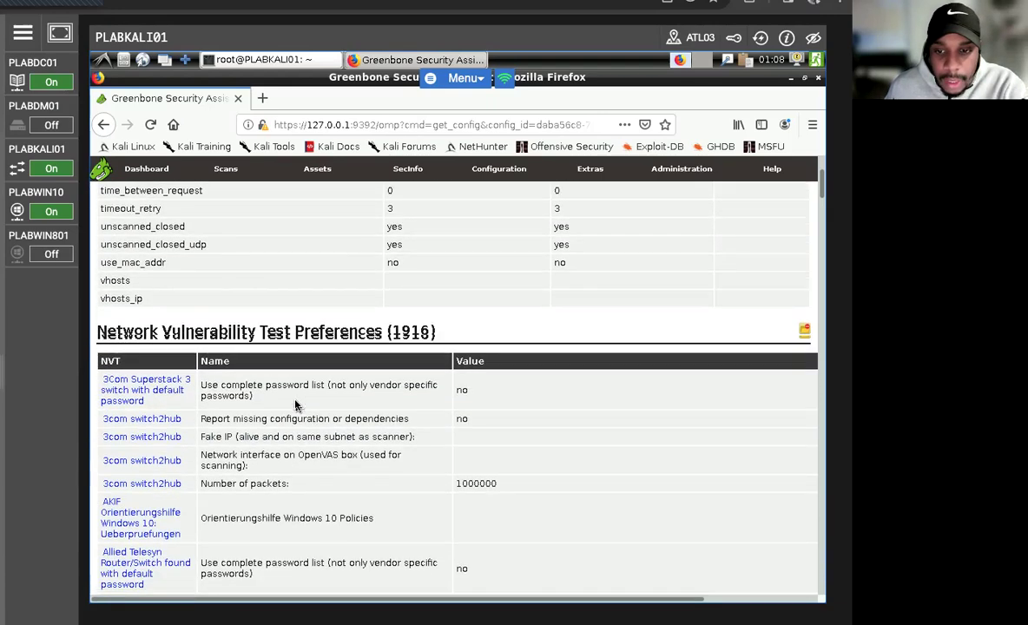
{"action": "scroll", "coordinate": [295, 404], "scroll_direction": "down", "scroll_amount": 2}
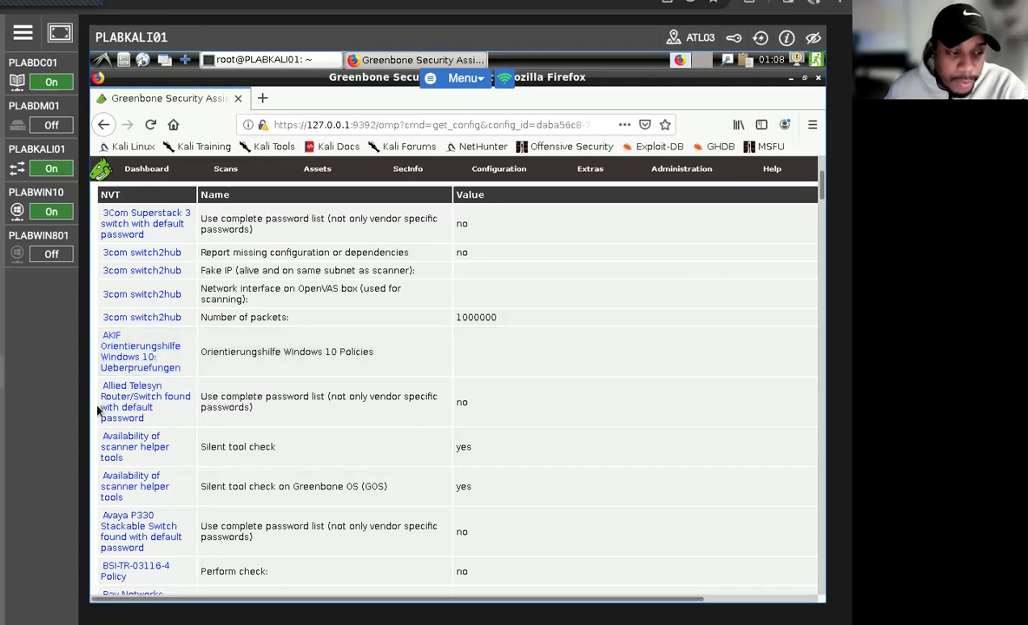
{"action": "scroll", "coordinate": [411, 422], "scroll_direction": "down", "scroll_amount": 1}
{"action": "scroll", "coordinate": [408, 420], "scroll_direction": "down", "scroll_amount": 3}
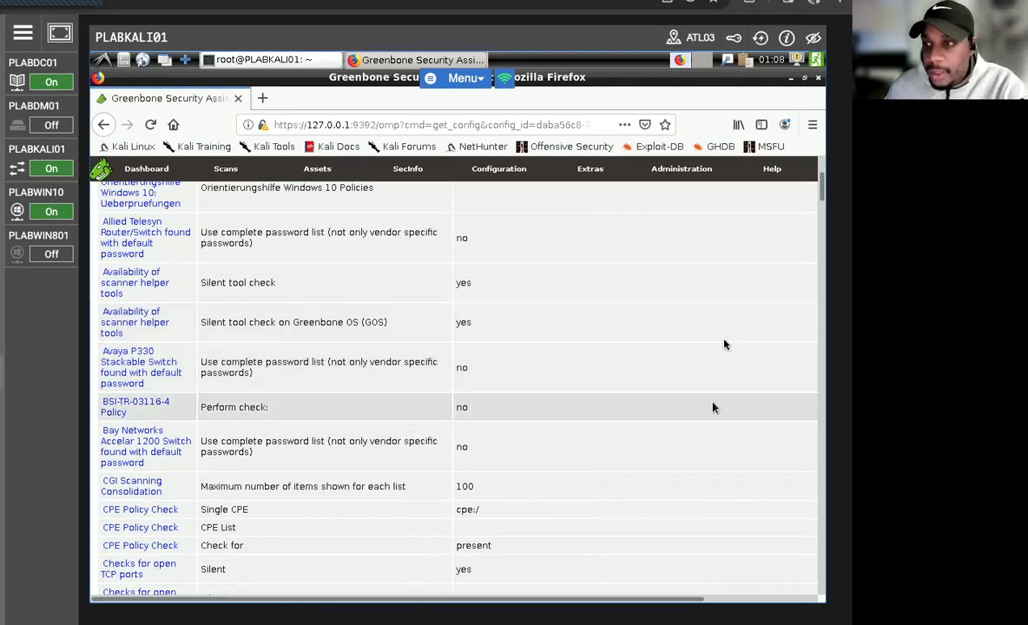
- Search the page for "Search in LDAP, Users" and open the details of the matching LogonHours NVT
{"action": "mouse_move", "coordinate": [805, 170]}
{"action": "left_click", "coordinate": [812, 124]}
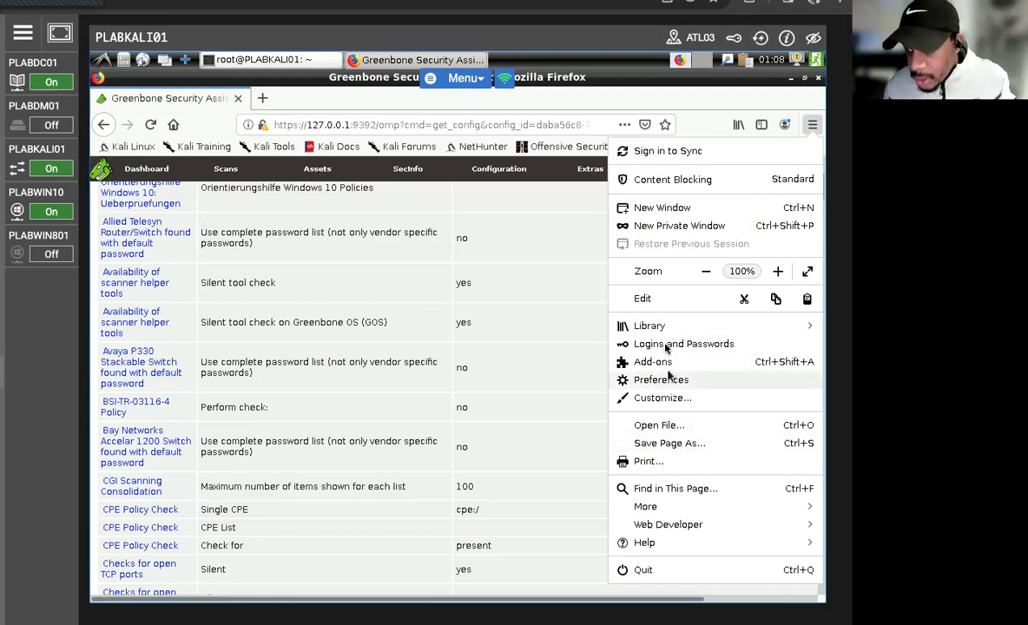
{"action": "left_click", "coordinate": [655, 488]}
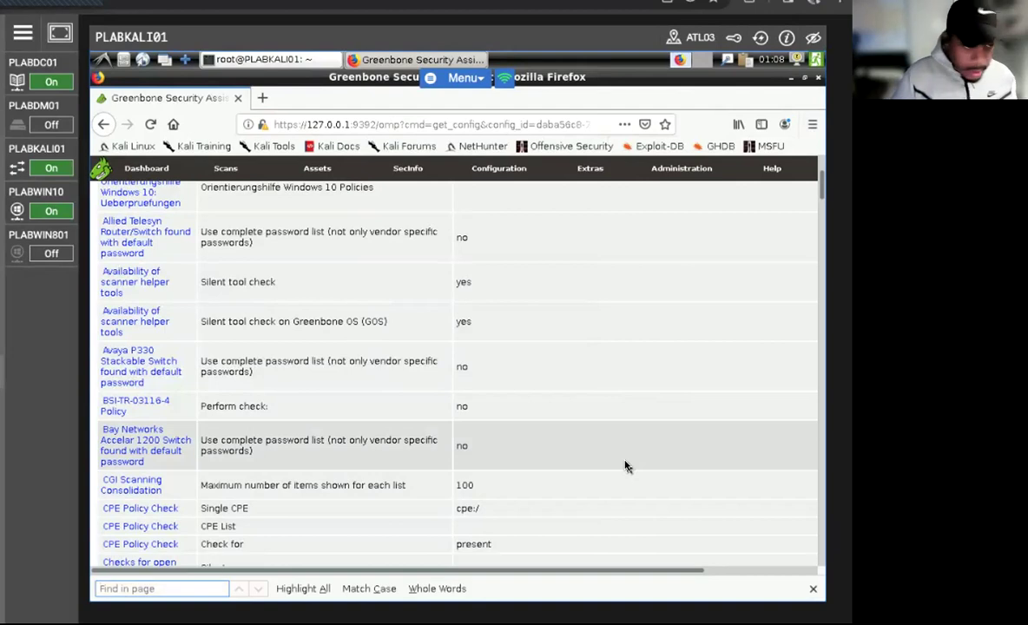
{"action": "type", "text": "Search "}
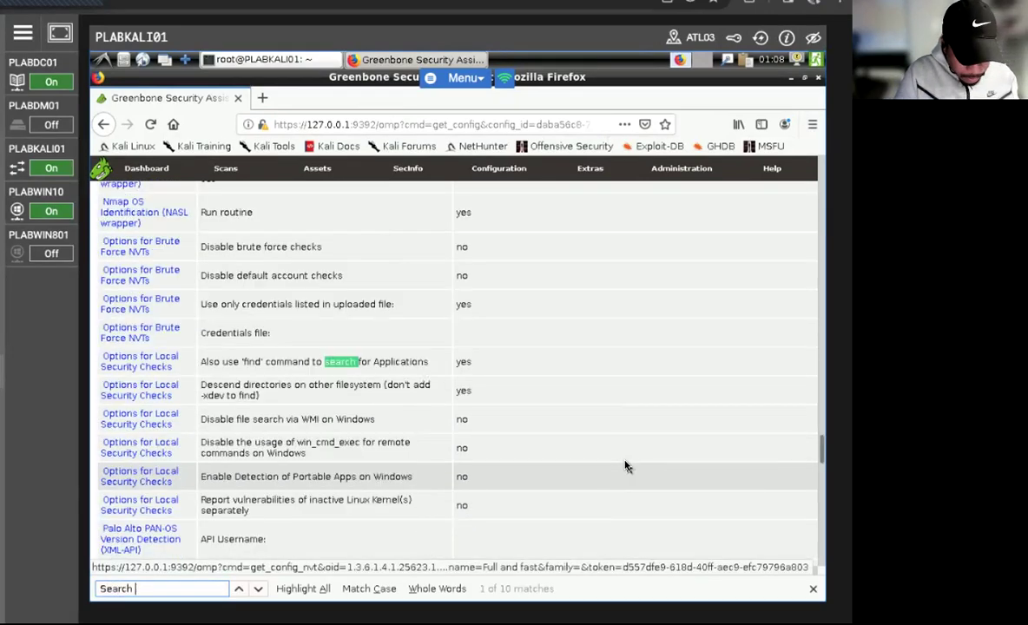
{"action": "type", "text": "in LDAP"}
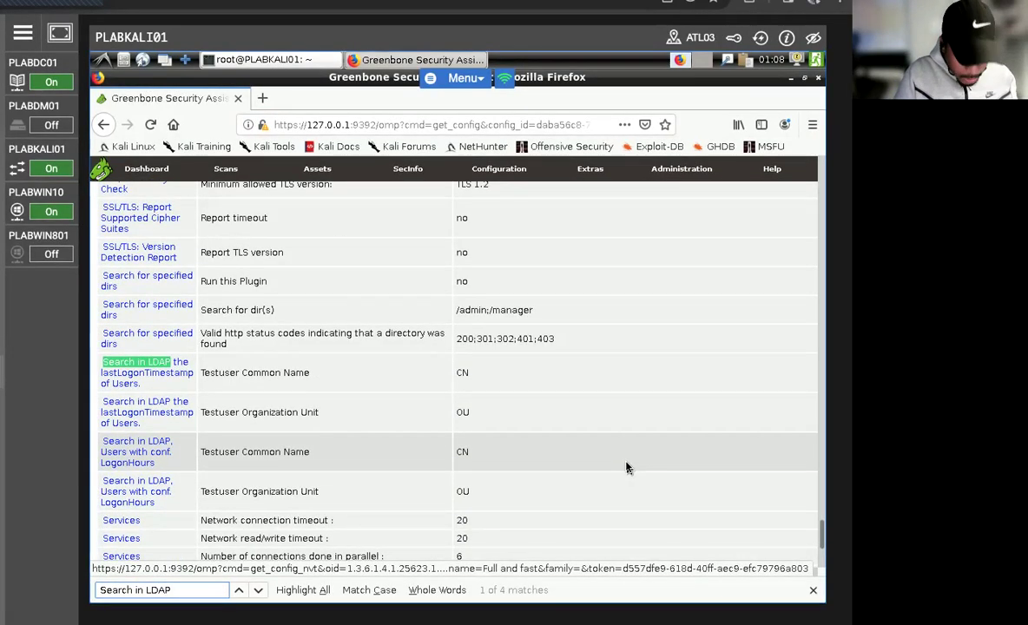
{"action": "type", "text": ", Users"}
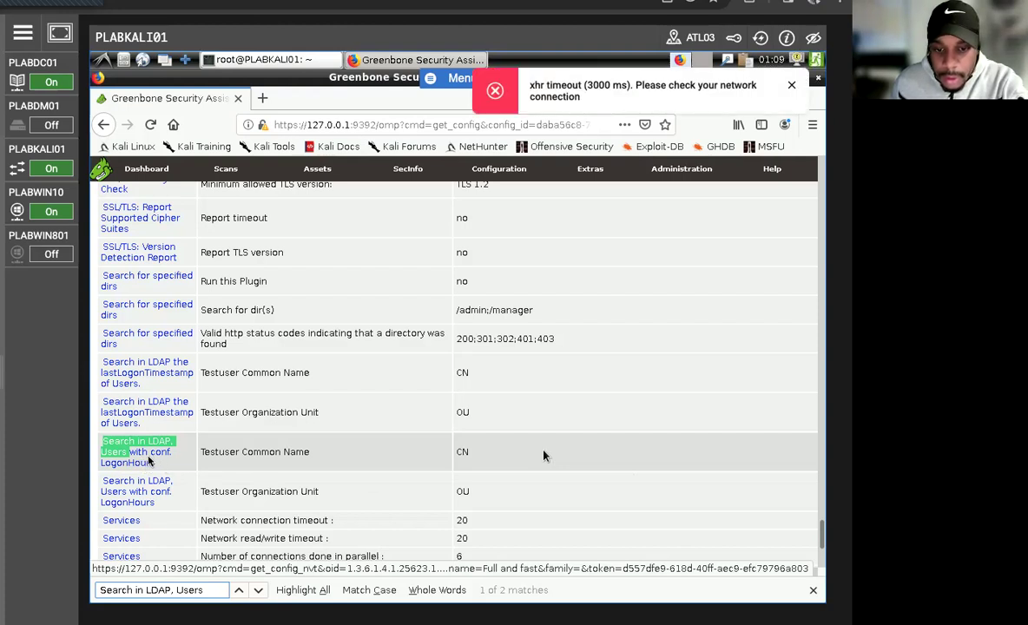
{"action": "left_click", "coordinate": [137, 460]}
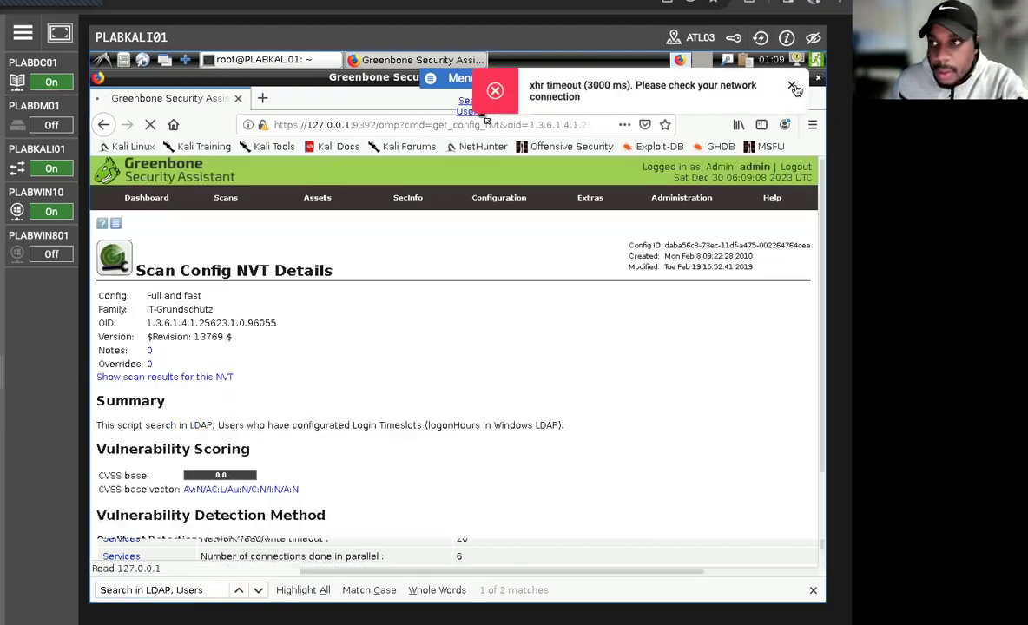
- Highlight the NVT's family name and review its summary, vulnerability scoring, detection method and preferences
{"action": "left_click_drag", "start_coordinate": [355, 382], "coordinate": [404, 369]}
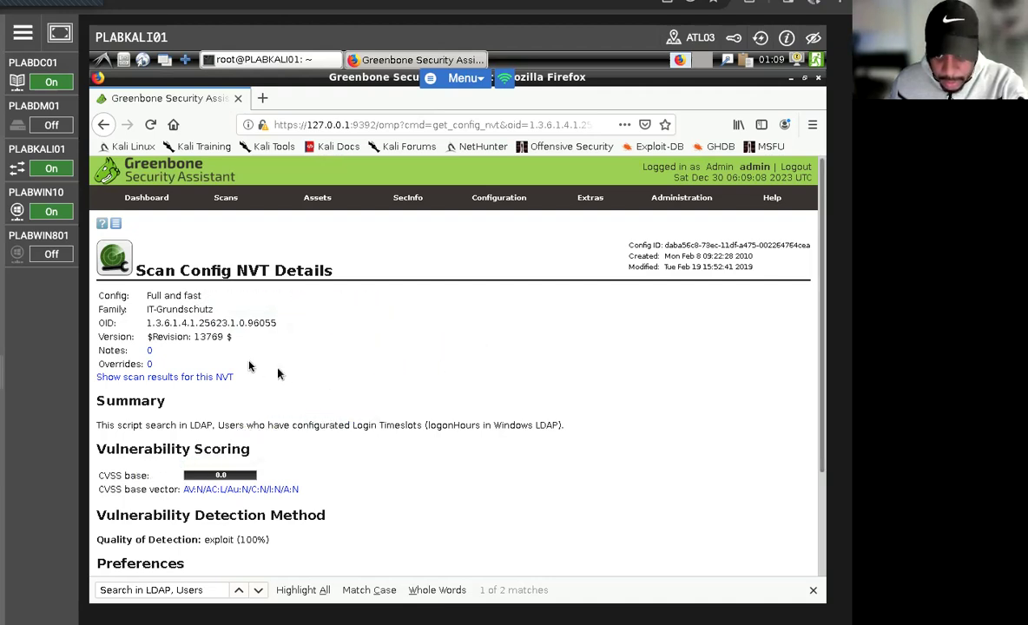
{"action": "left_click_drag", "start_coordinate": [215, 309], "coordinate": [146, 311]}
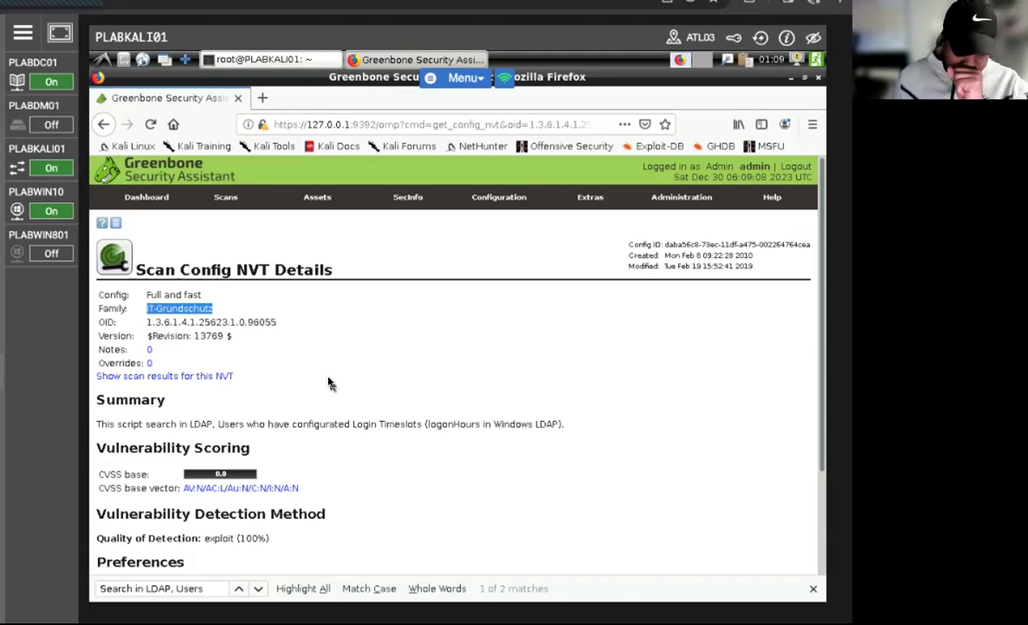
{"action": "scroll", "coordinate": [309, 358], "scroll_direction": "down", "scroll_amount": 1}
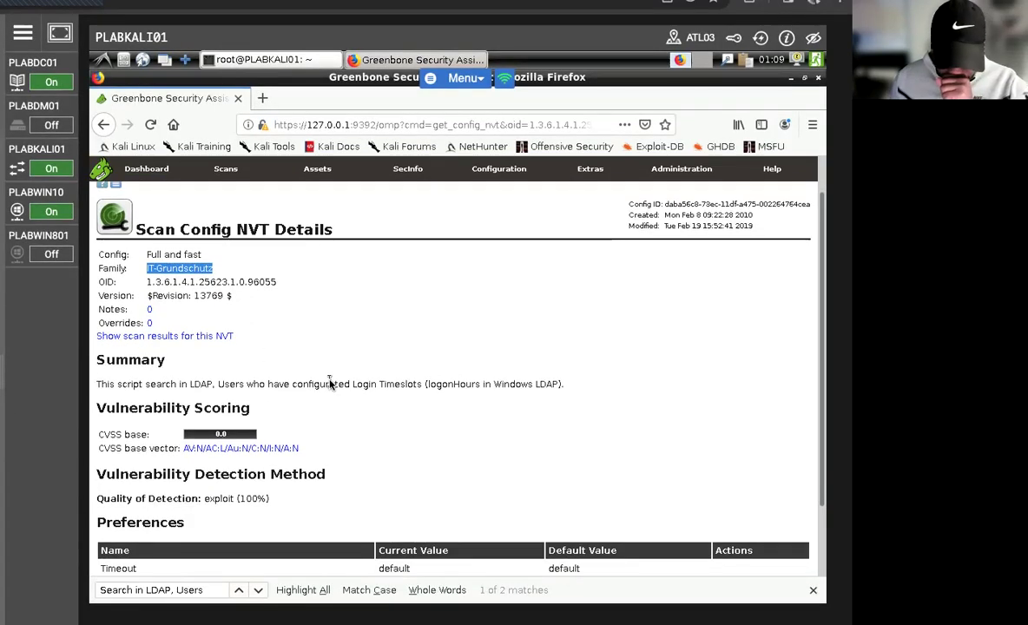
{"action": "scroll", "coordinate": [330, 383], "scroll_direction": "down", "scroll_amount": 2}
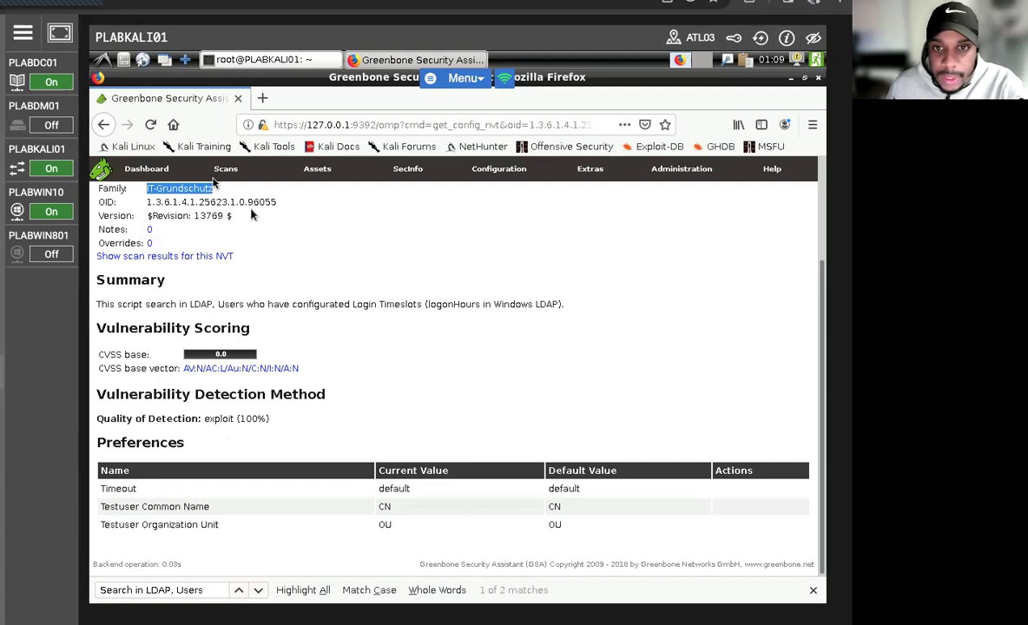
- Open the scan tasks page and dismiss the welcome message about scan task management
{"action": "mouse_move", "coordinate": [221, 171]}
{"action": "left_click", "coordinate": [204, 206]}
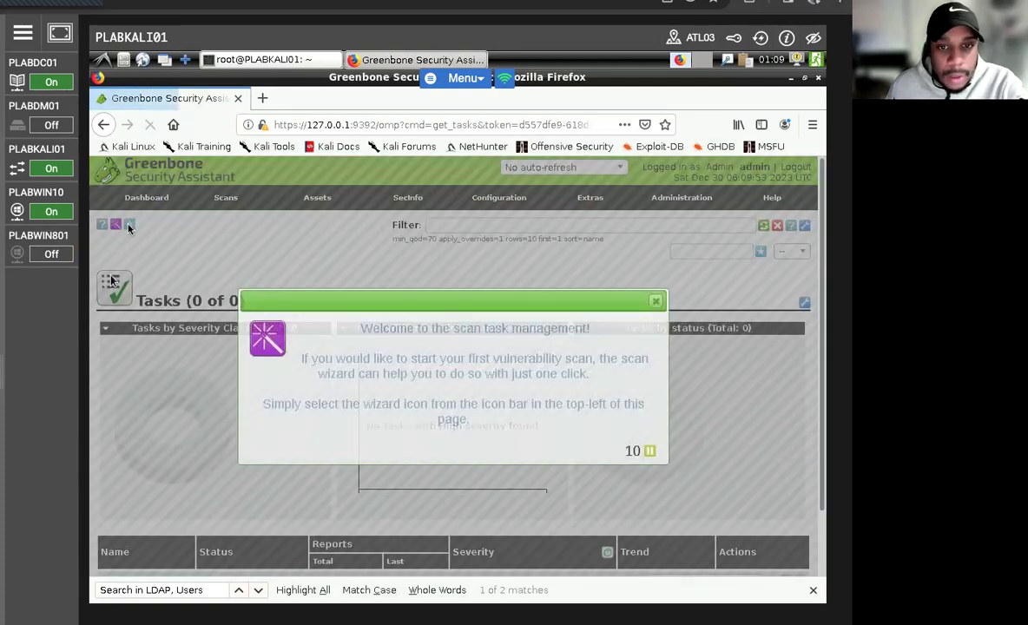
{"action": "left_click", "coordinate": [656, 300]}
{"action": "mouse_move", "coordinate": [118, 229]}
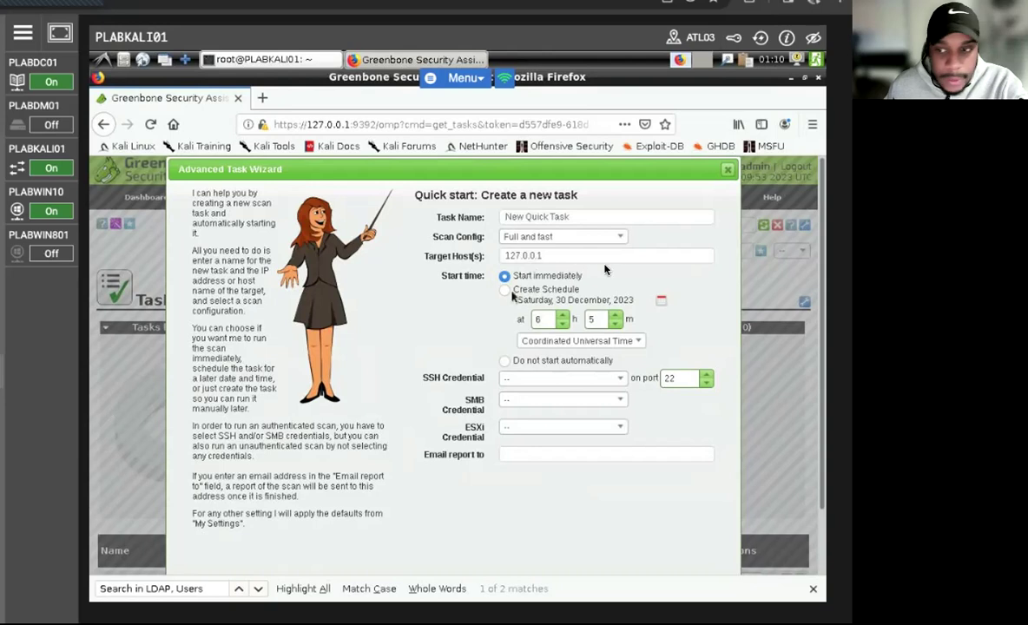
{"action": "triple_click", "coordinate": [579, 221]}
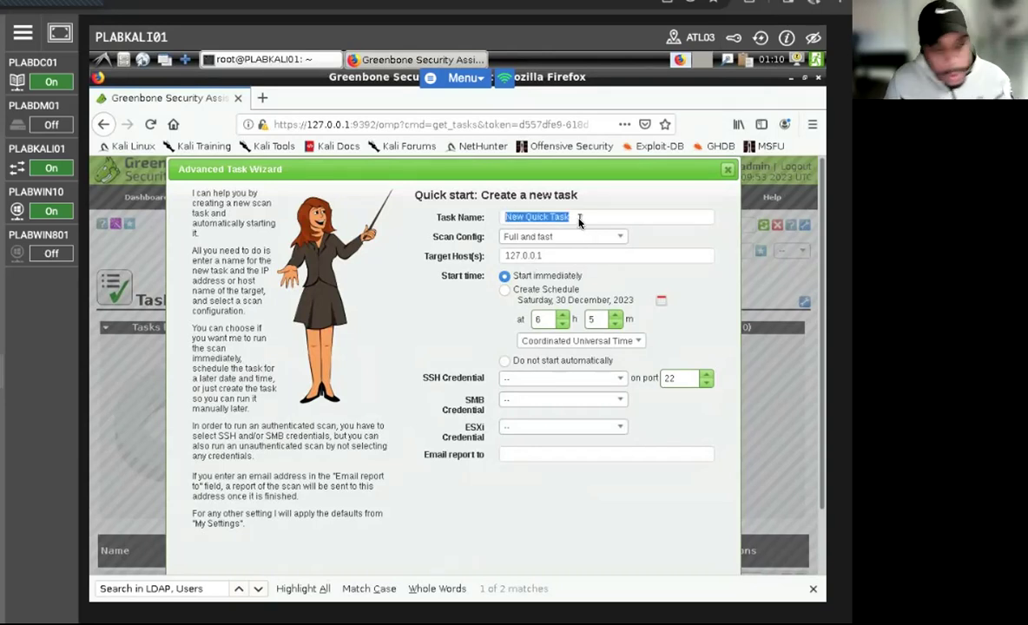
{"action": "key", "text": "BackSpace"}
{"action": "key", "text": "Return"}
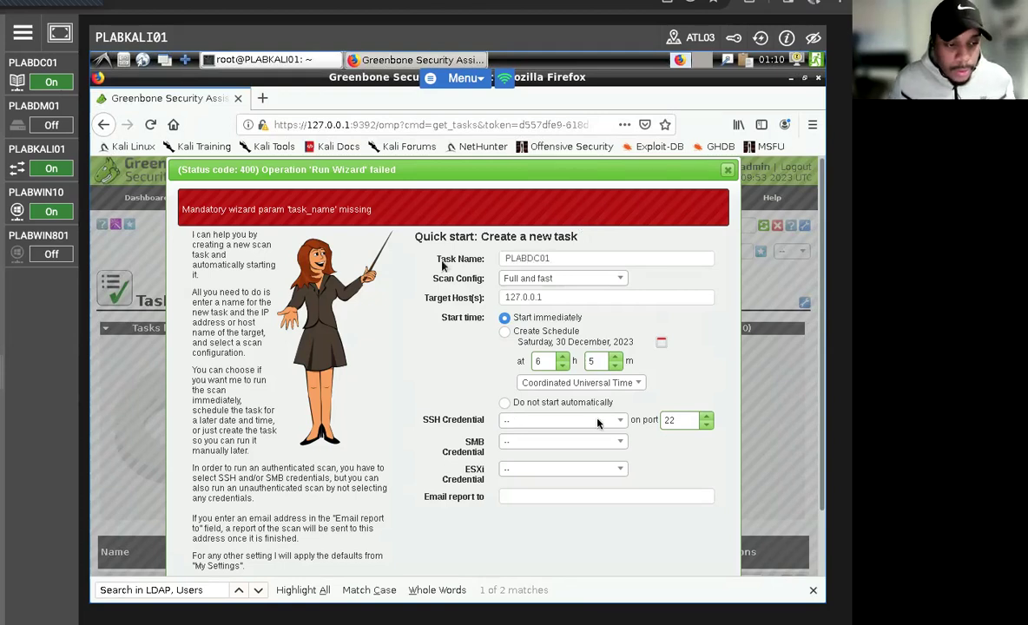
{"action": "left_click", "coordinate": [573, 278]}
{"action": "left_click", "coordinate": [549, 388]}
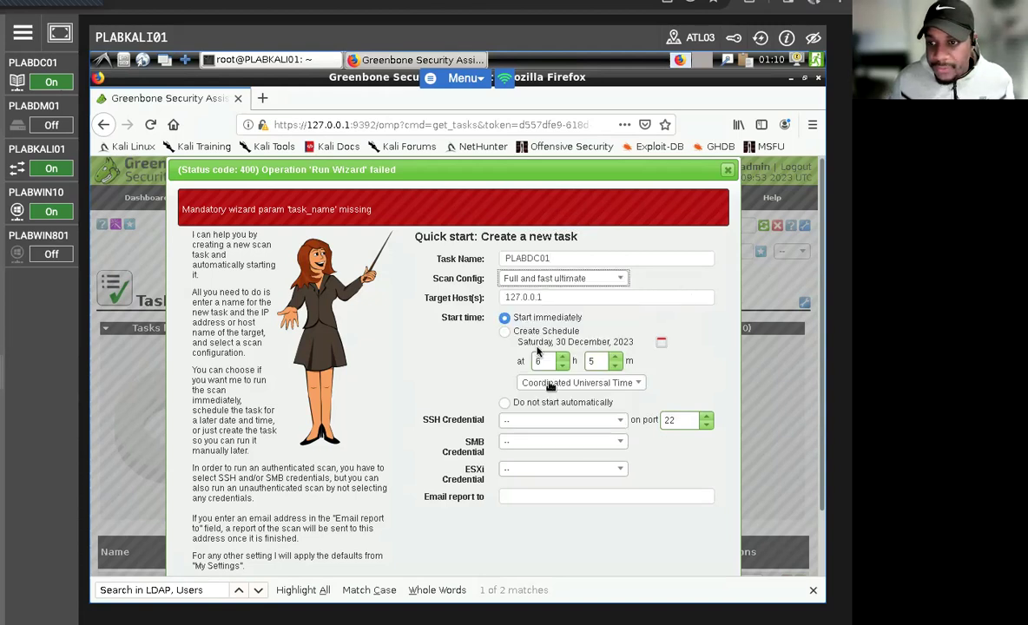
{"action": "double_click", "coordinate": [552, 298]}
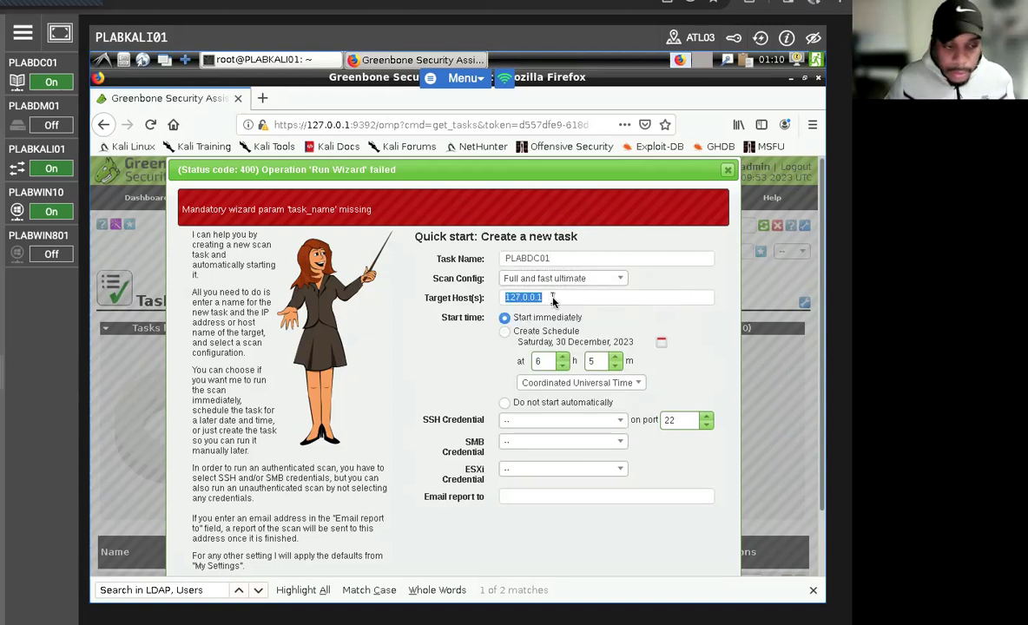
{"action": "type", "text": "192.168"}
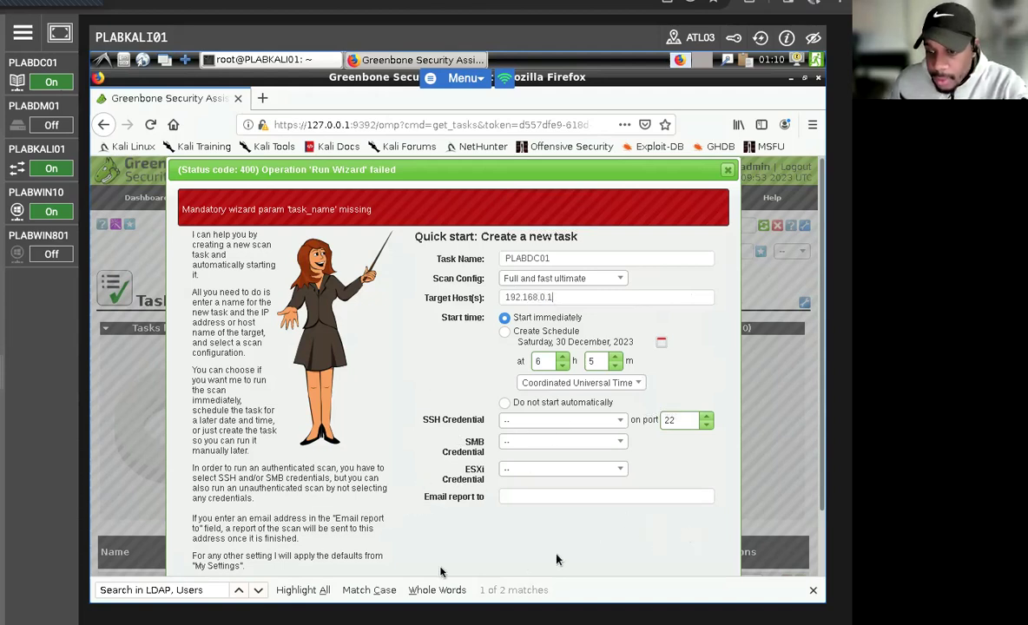
{"action": "left_click", "coordinate": [728, 169]}
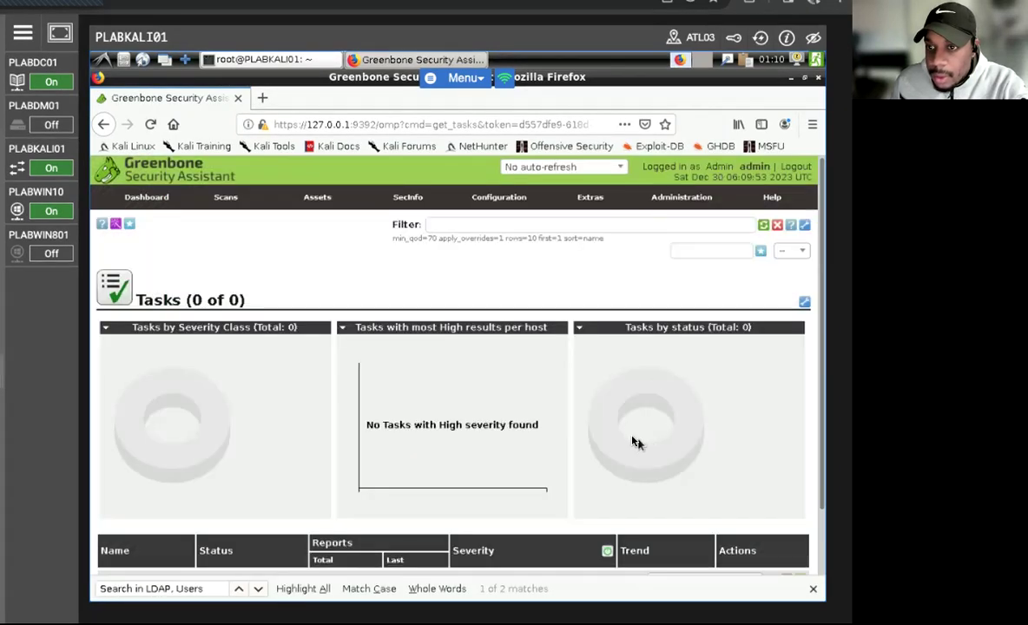
{"action": "left_click", "coordinate": [144, 237]}
{"action": "left_click", "coordinate": [805, 589]}
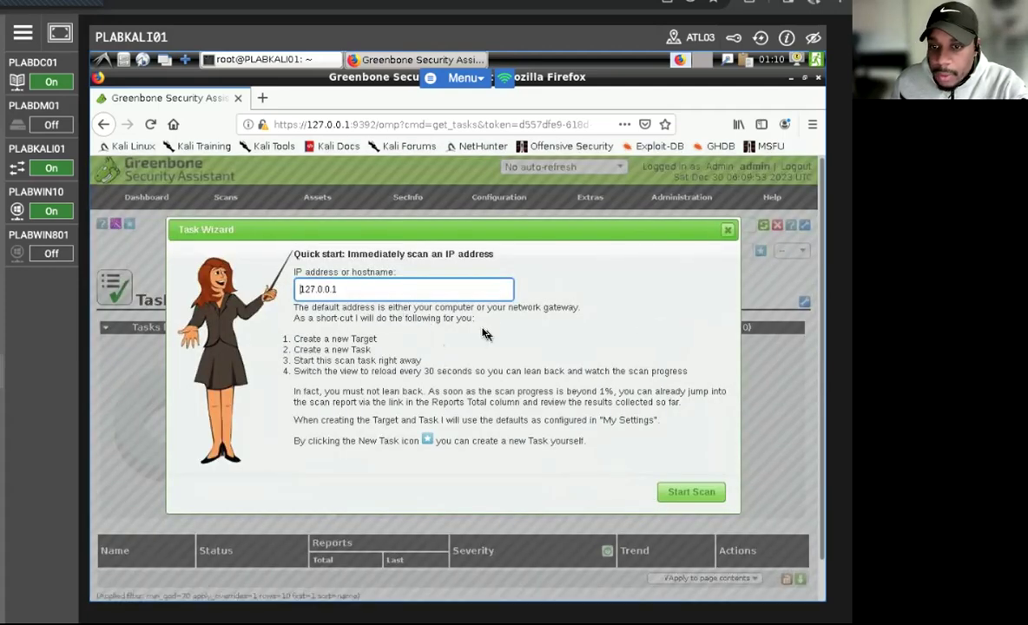
{"action": "left_click", "coordinate": [728, 230]}
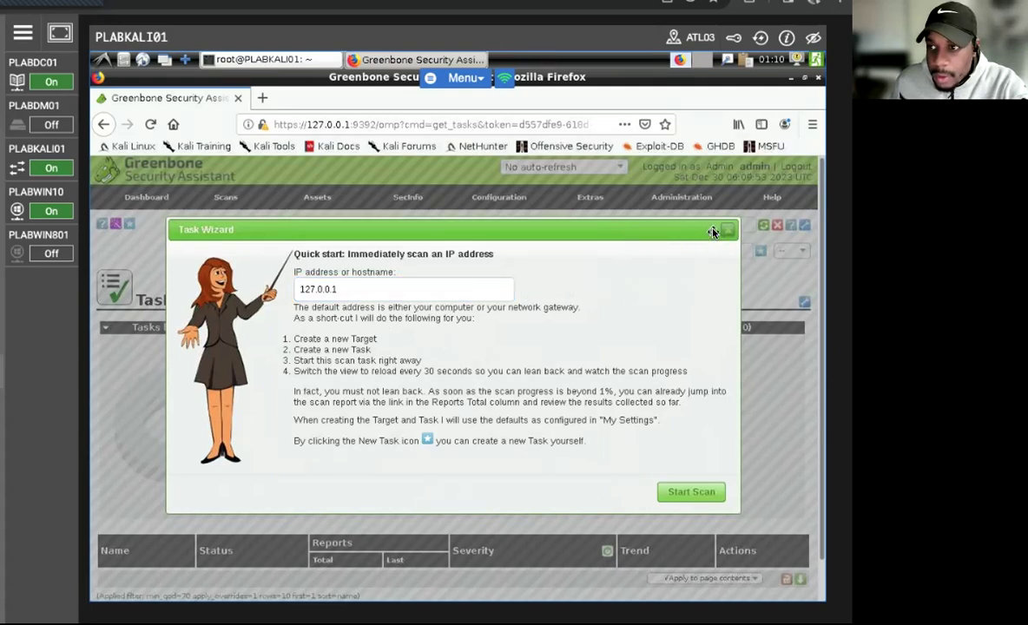
{"action": "left_click", "coordinate": [725, 230]}
{"action": "mouse_move", "coordinate": [122, 227]}
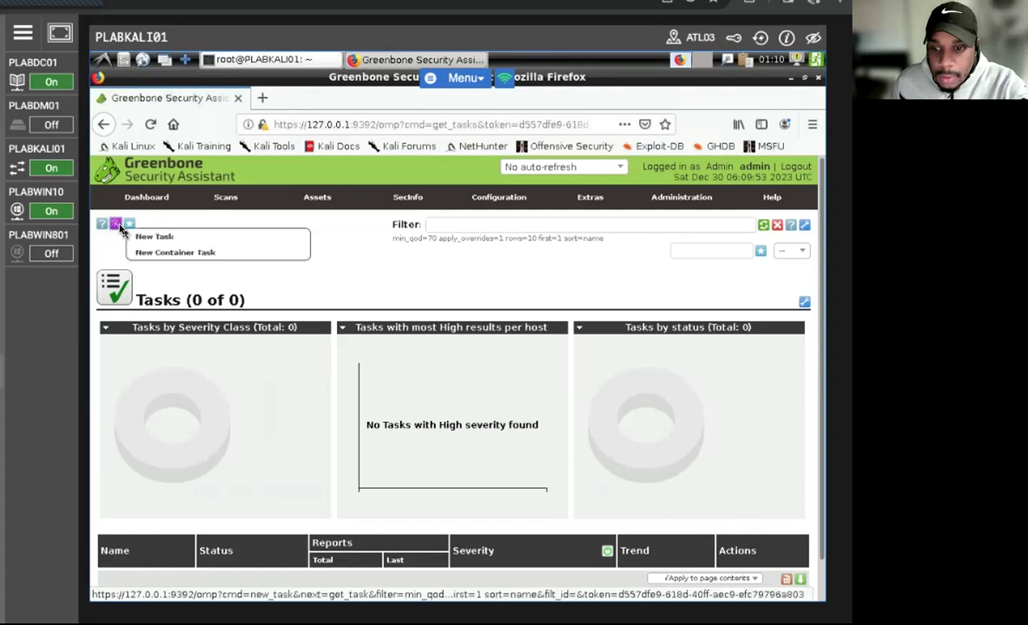
{"action": "scroll", "coordinate": [317, 392], "scroll_direction": "down", "scroll_amount": 1}
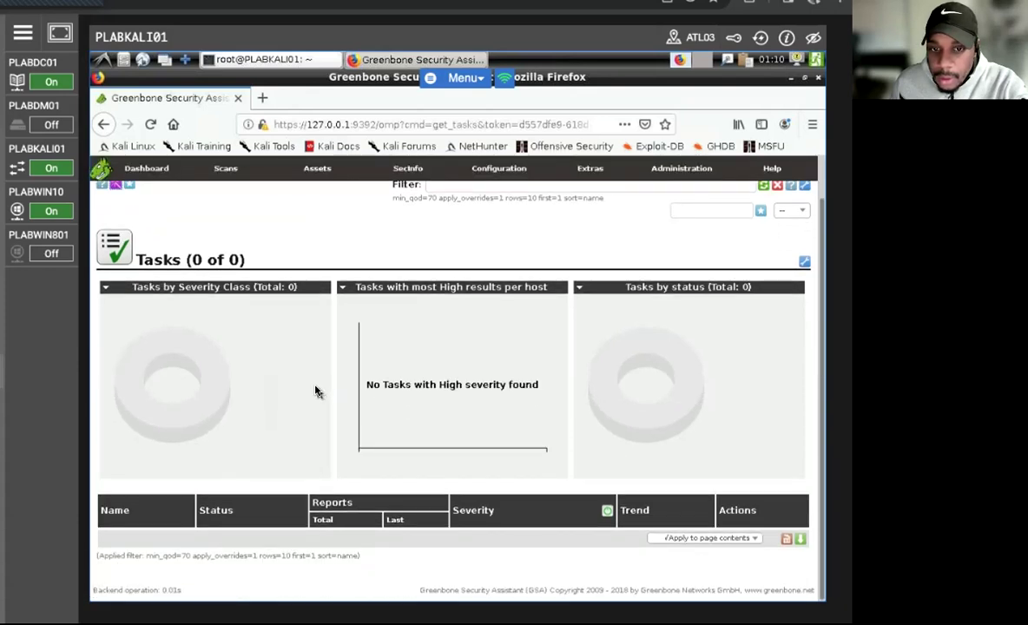
{"action": "scroll", "coordinate": [318, 392], "scroll_direction": "up", "scroll_amount": 1}
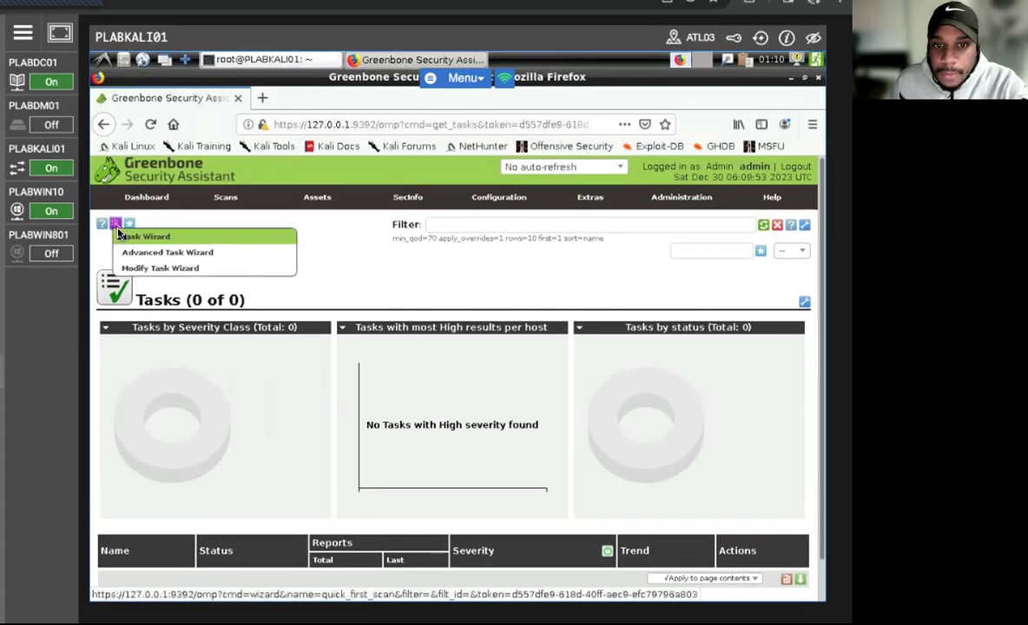
{"action": "left_click", "coordinate": [122, 236]}
{"action": "left_click", "coordinate": [727, 245]}
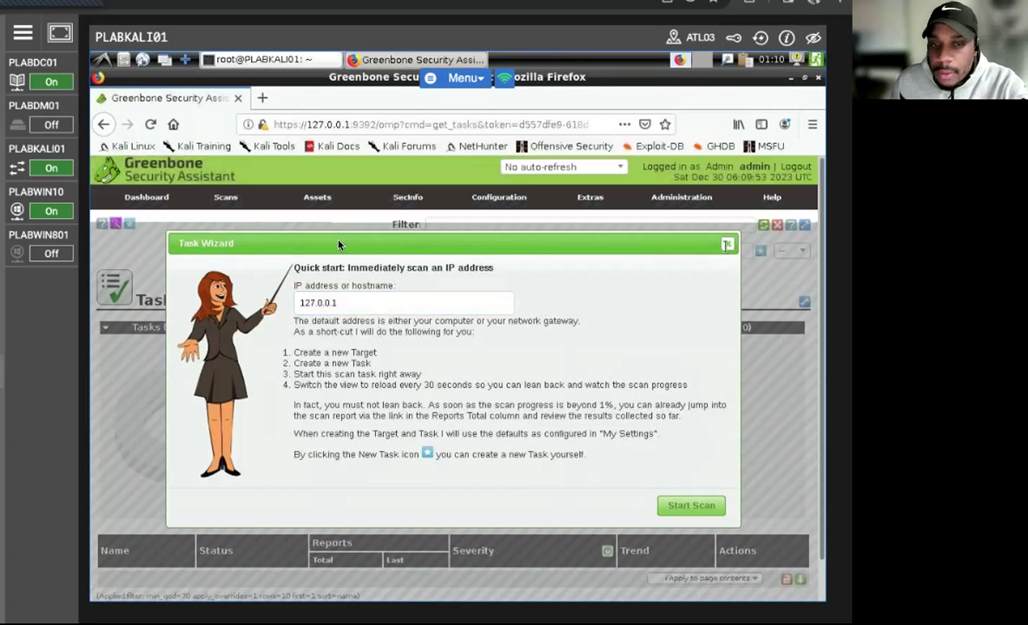
- Start a task in the Advanced Task Wizard named PLABDC01 with the "Full and fast ultimate" scan configuration
{"action": "mouse_move", "coordinate": [115, 224]}
{"action": "left_click", "coordinate": [126, 254]}
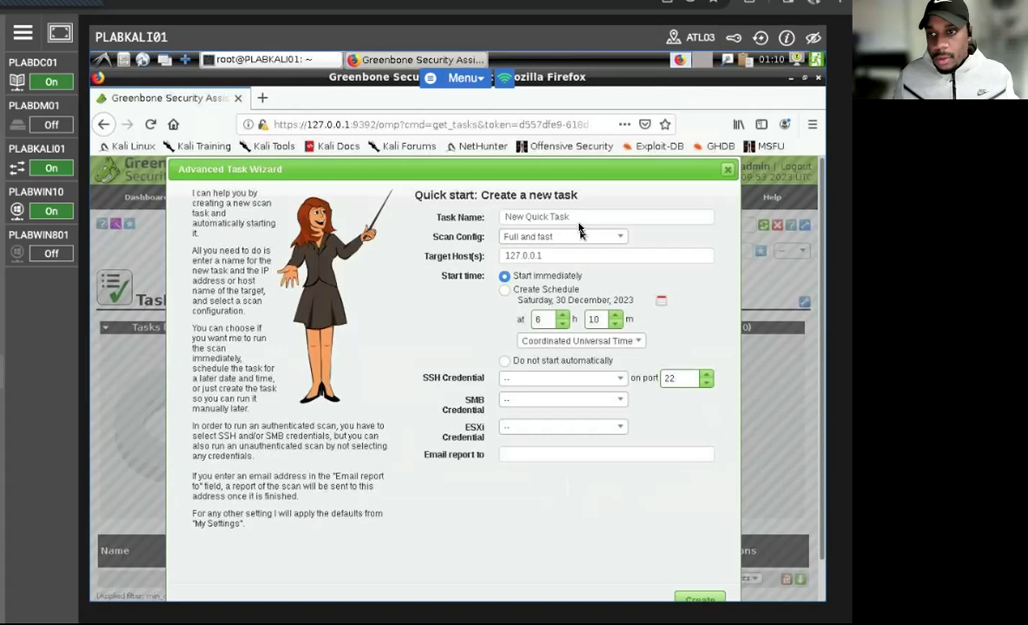
{"action": "left_click_drag", "start_coordinate": [579, 217], "coordinate": [467, 221]}
{"action": "type", "text": "PLABDC"}
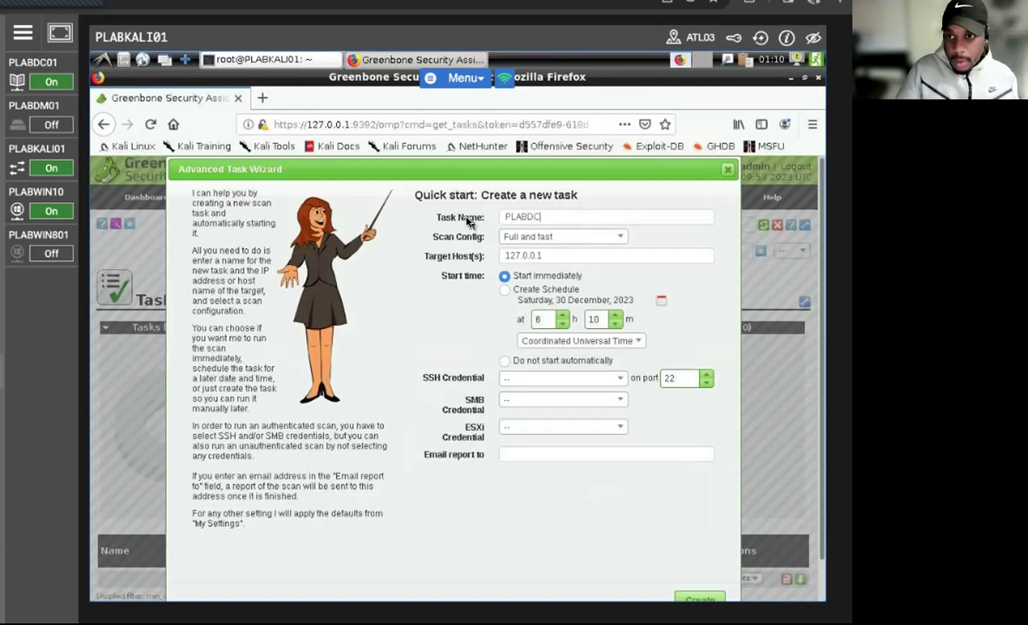
{"action": "type", "text": "01"}
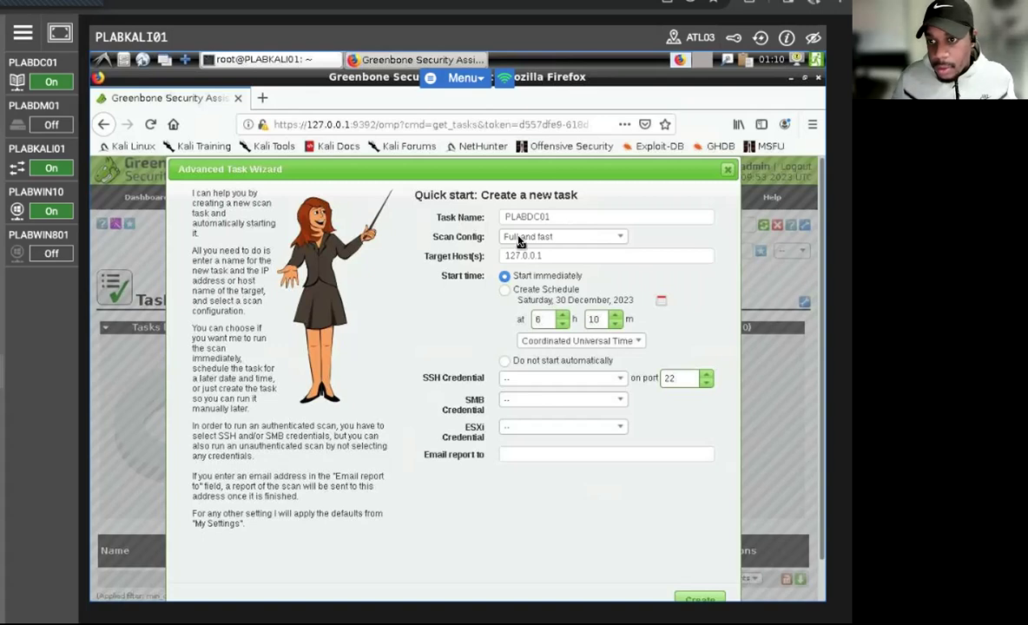
{"action": "left_click", "coordinate": [518, 236]}
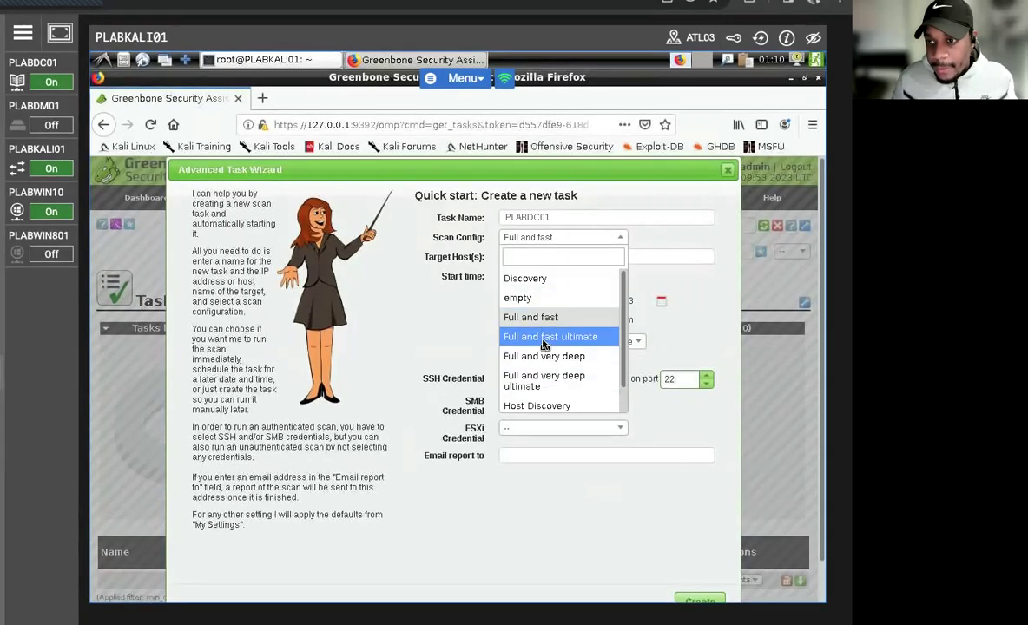
{"action": "left_click", "coordinate": [544, 337]}
- Set the target host to 192.168.0.1 and create the PLABDC01 scan task
{"action": "left_click", "coordinate": [550, 253]}
{"action": "triple_click", "coordinate": [550, 253]}
{"action": "type", "text": "192.16"}
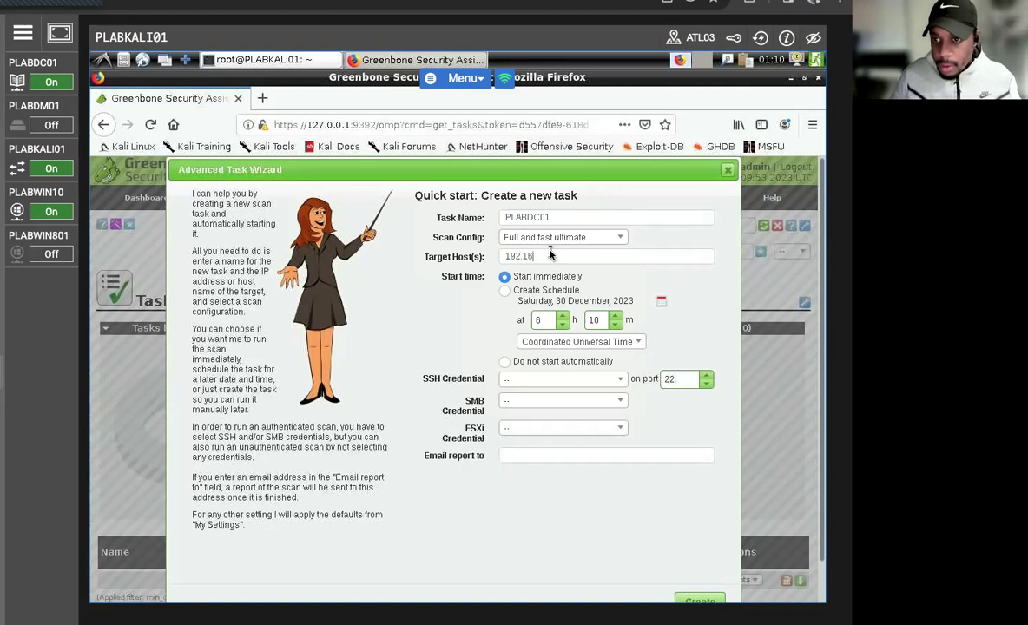
{"action": "type", "text": "8.0.1"}
{"action": "scroll", "coordinate": [608, 434], "scroll_direction": "down", "scroll_amount": 2}
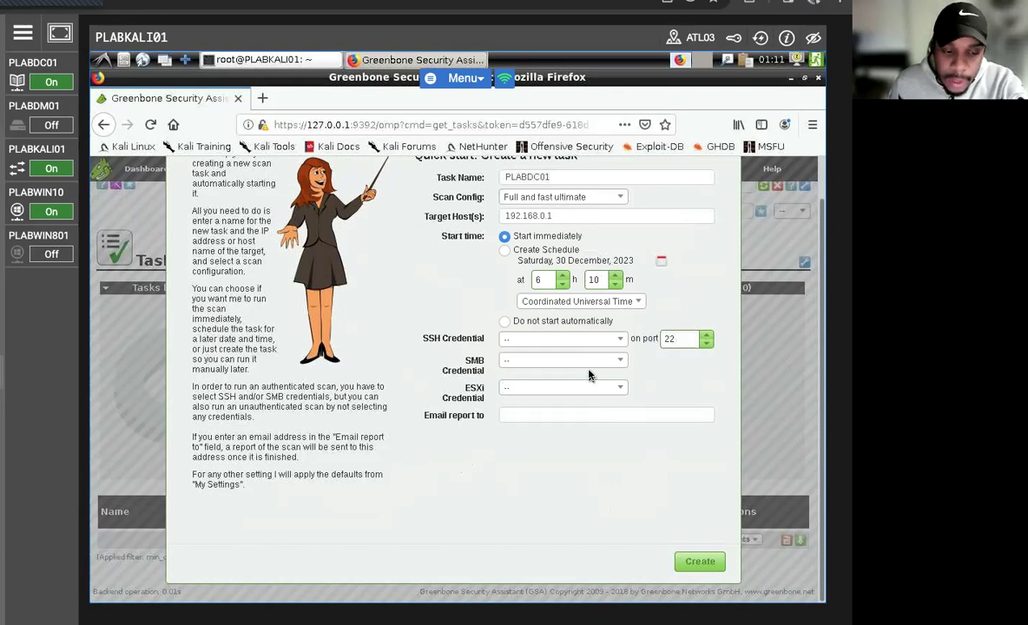
{"action": "left_click", "coordinate": [694, 559]}
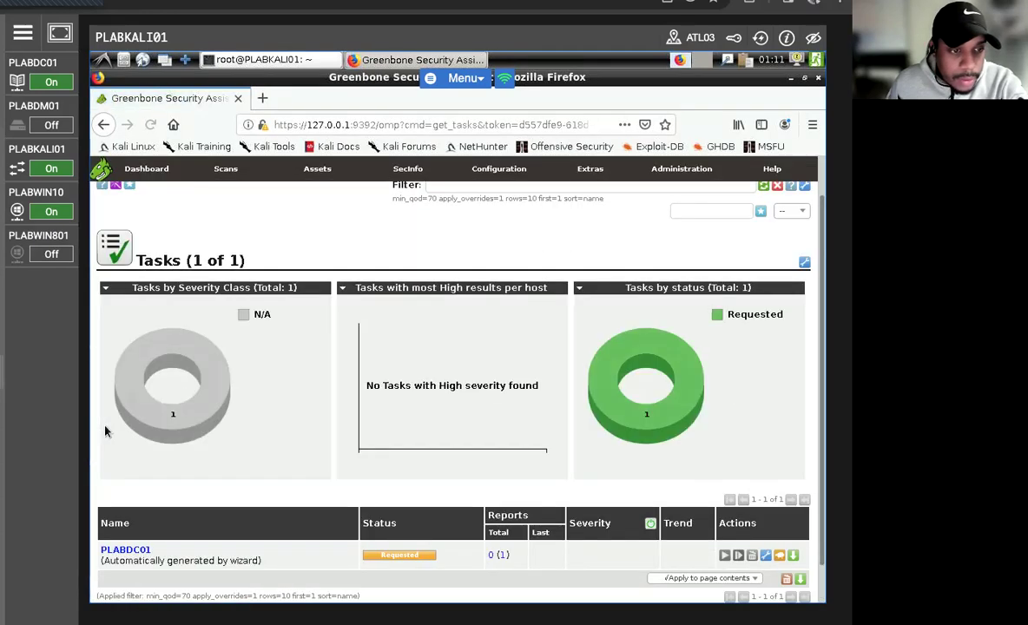
- Check the new task's entry, look at the PLABDC01 machine with Server Manager minimized, and return to PLABKALI01
{"action": "scroll", "coordinate": [409, 527], "scroll_direction": "down", "scroll_amount": 2}
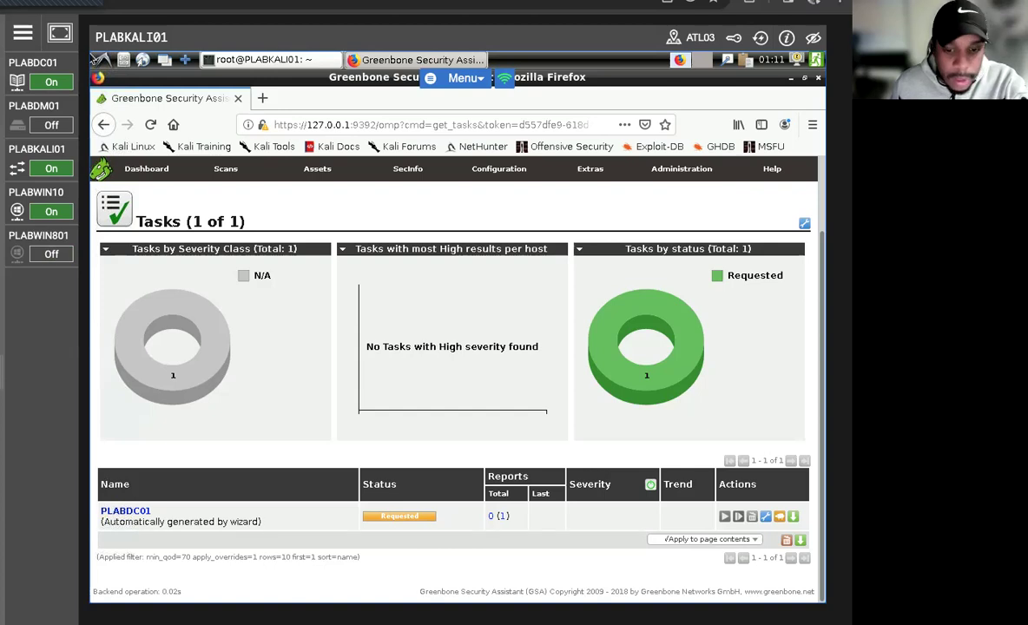
{"action": "left_click", "coordinate": [48, 63]}
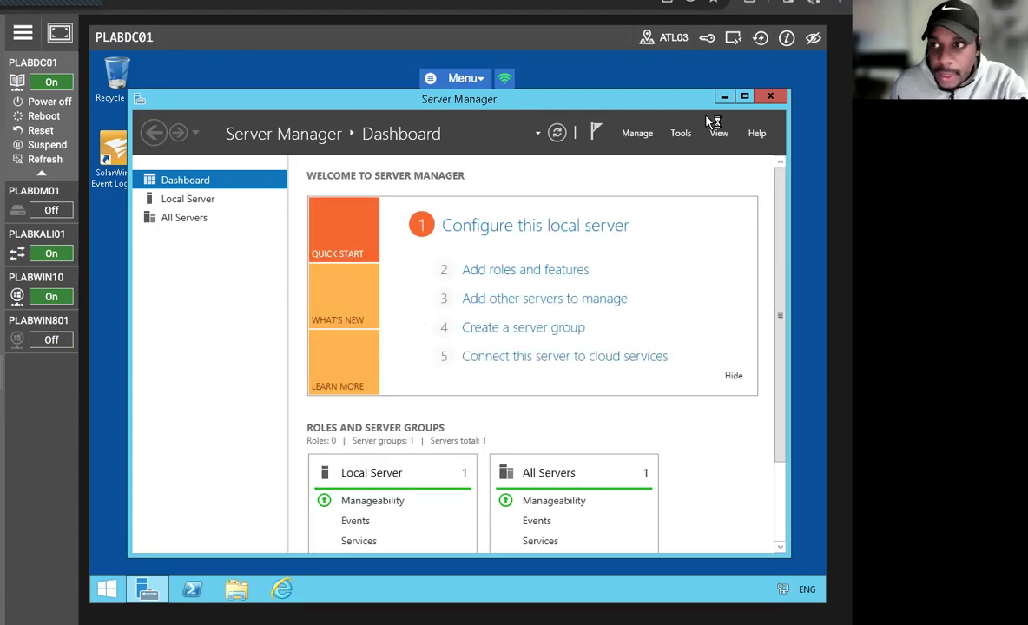
{"action": "left_click", "coordinate": [722, 96]}
{"action": "left_click", "coordinate": [35, 233]}
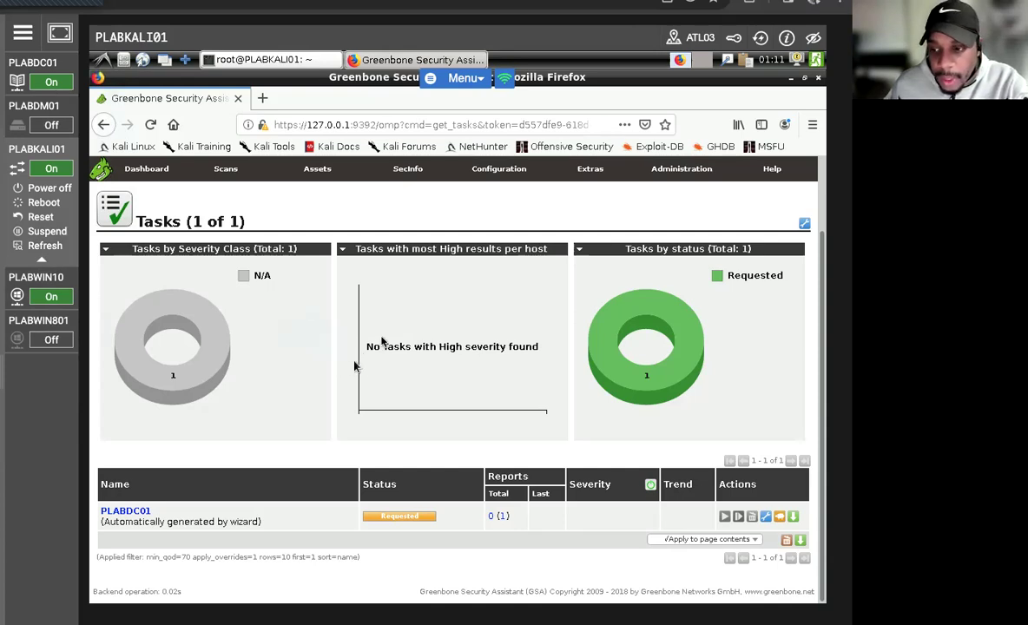
{"action": "left_click", "coordinate": [85, 3]}
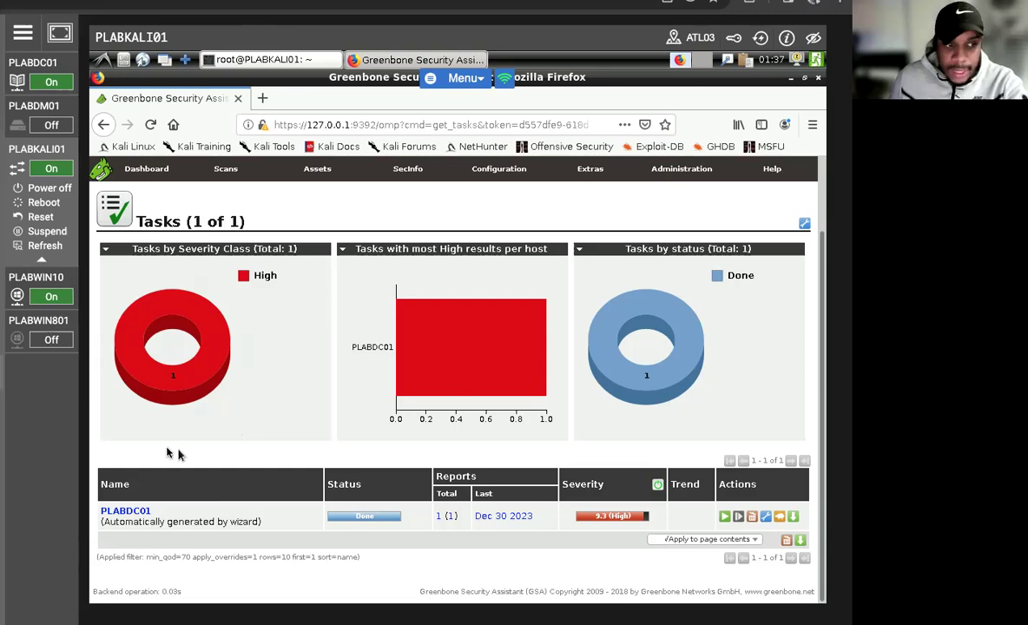
- Open the details of the PLABDC01 task in a separate browser tab
{"action": "left_click", "coordinate": [134, 512]}
{"action": "middle_click", "coordinate": [135, 511]}
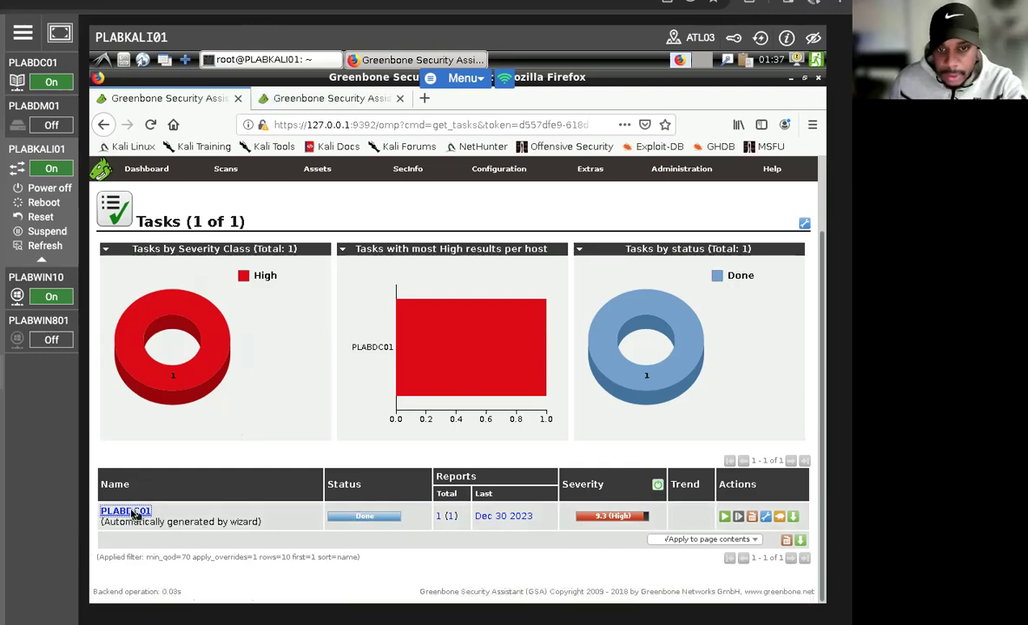
{"action": "middle_click", "coordinate": [124, 514]}
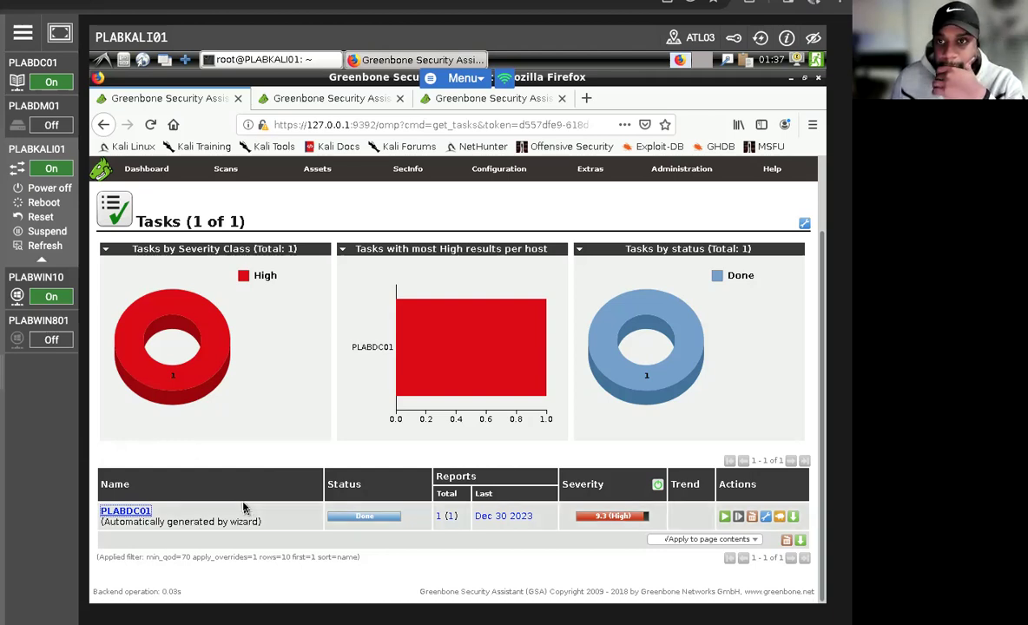
{"action": "middle_click", "coordinate": [128, 512]}
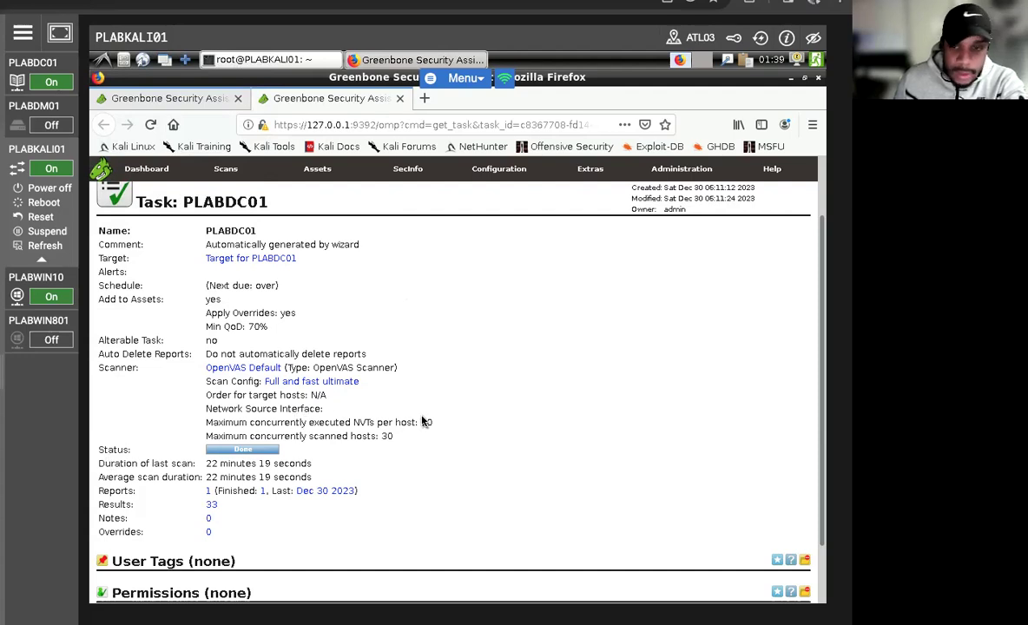
- Review the PLABDC01 task details at 90% zoom and open its last report in a new browser tab
{"action": "key", "text": "ctrl+minus"}
{"action": "key", "text": "ctrl+minus"}
{"action": "key", "text": "ctrl+minus"}
{"action": "key", "text": "ctrl+plus"}
{"action": "key", "text": "ctrl+plus"}
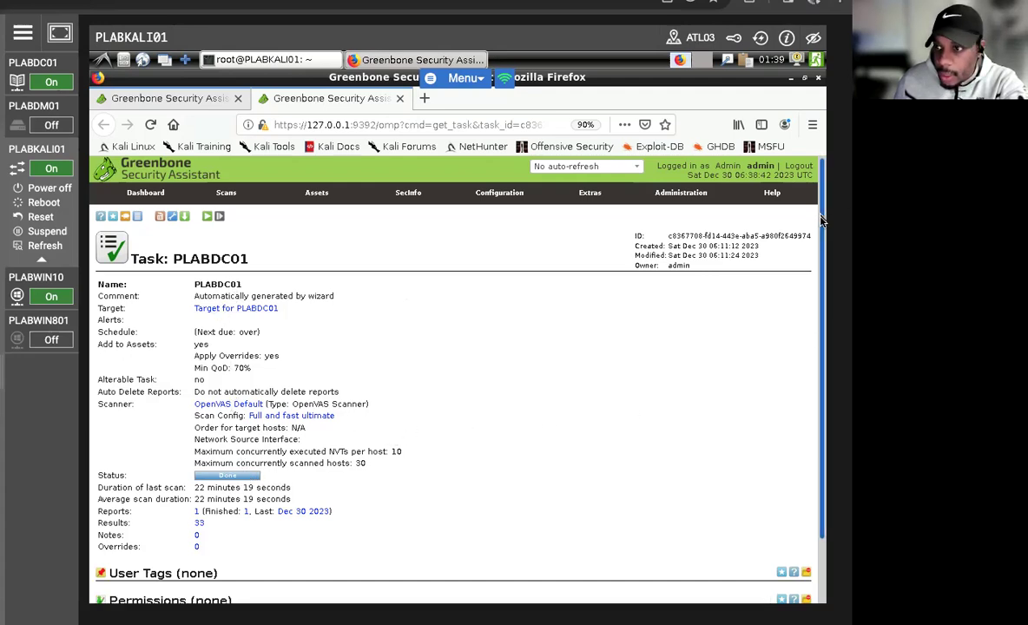
{"action": "scroll", "coordinate": [819, 273], "scroll_direction": "down", "scroll_amount": 2}
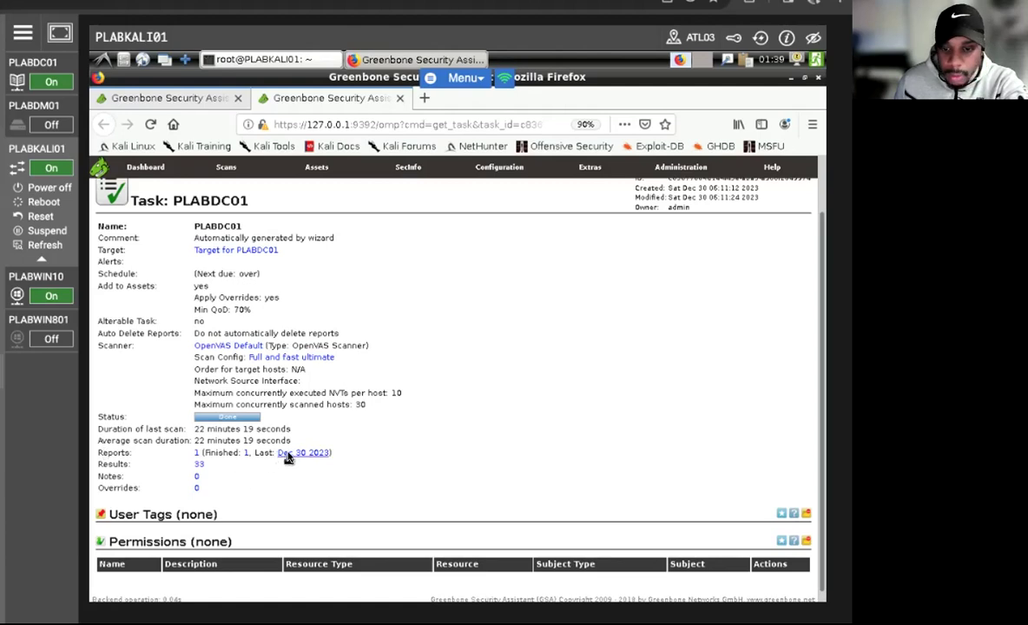
{"action": "middle_click", "coordinate": [314, 458]}
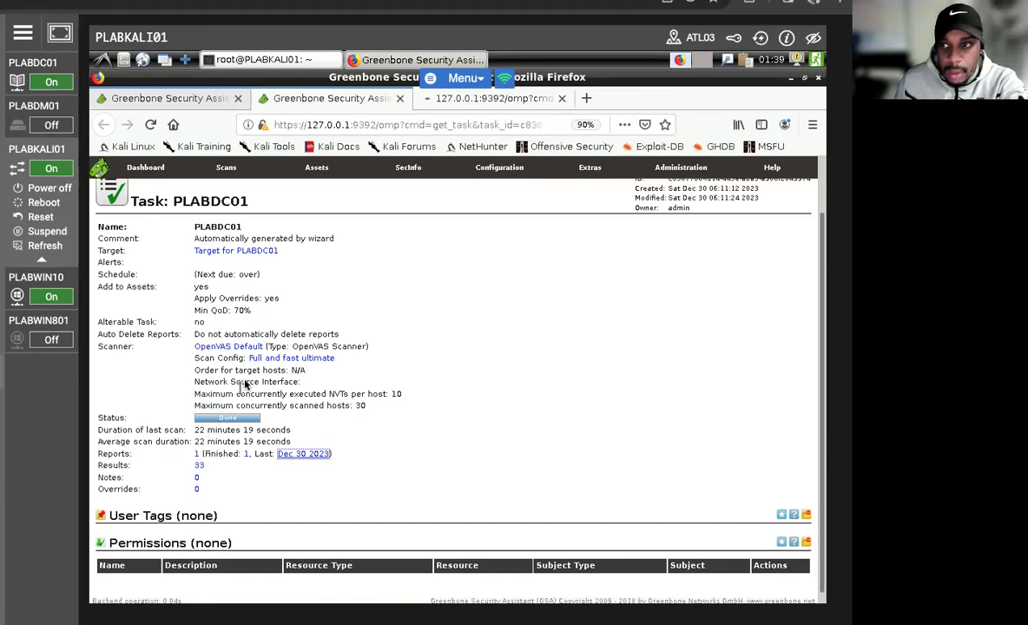
{"action": "left_click", "coordinate": [484, 99]}
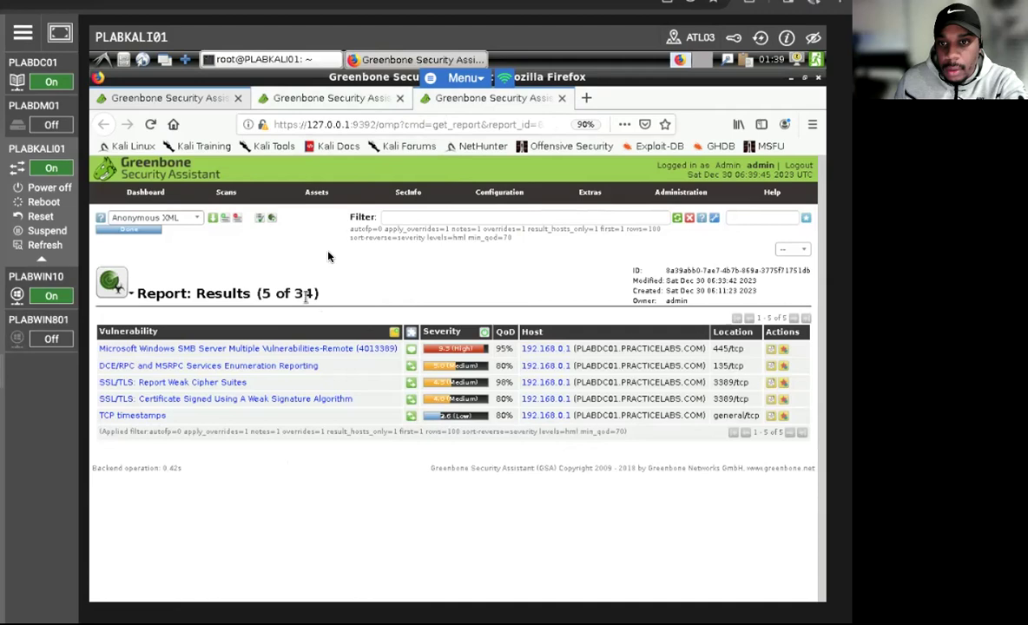
- Glance back at the tasks overview and review the report's vulnerabilities with their severity, host and location
{"action": "left_click", "coordinate": [457, 101]}
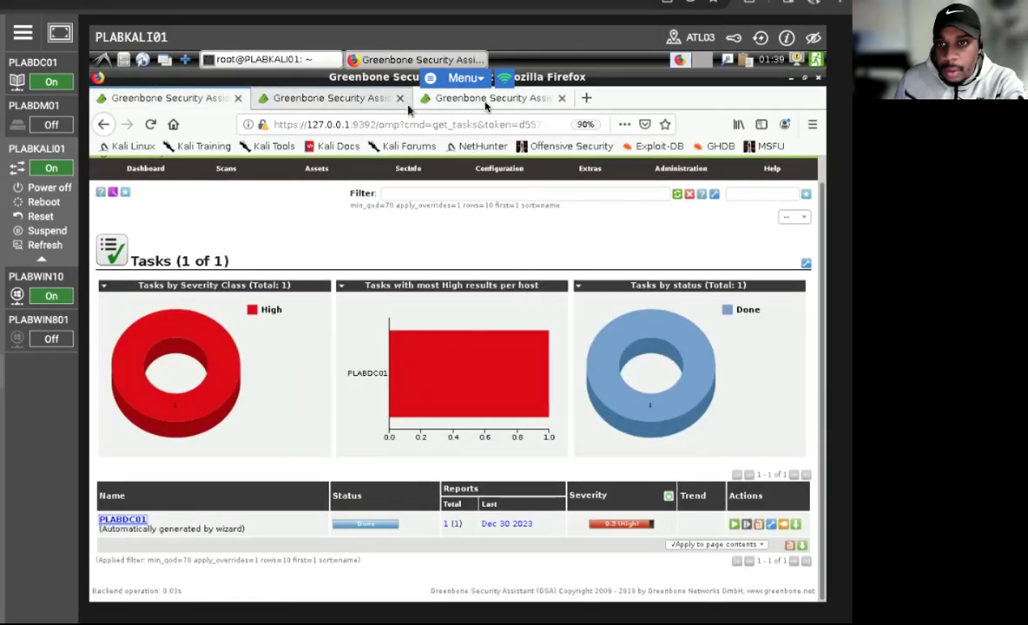
{"action": "left_click", "coordinate": [238, 99]}
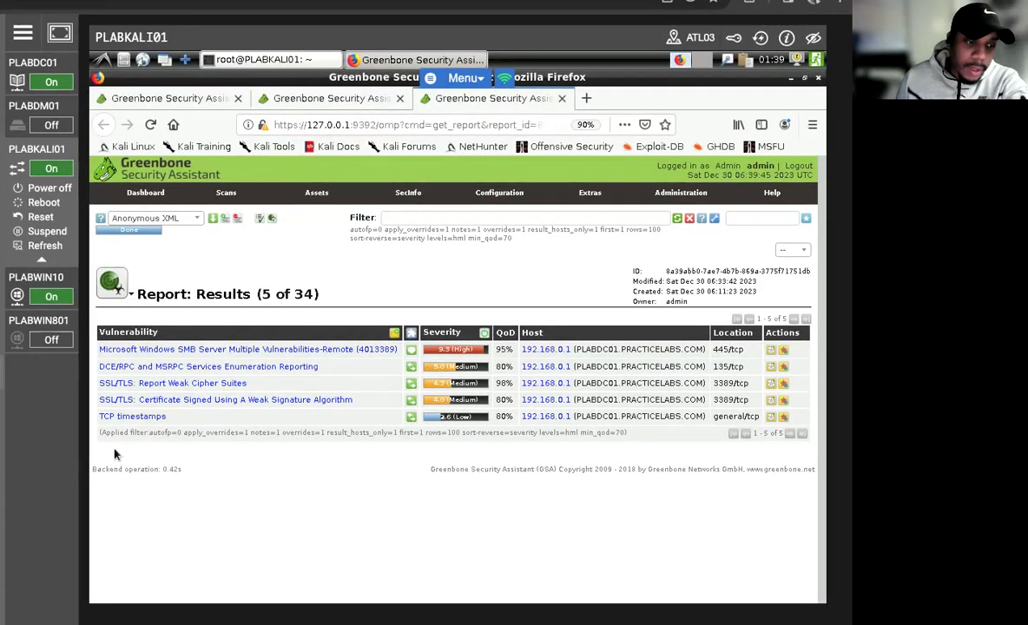
{"action": "mouse_move", "coordinate": [222, 298]}
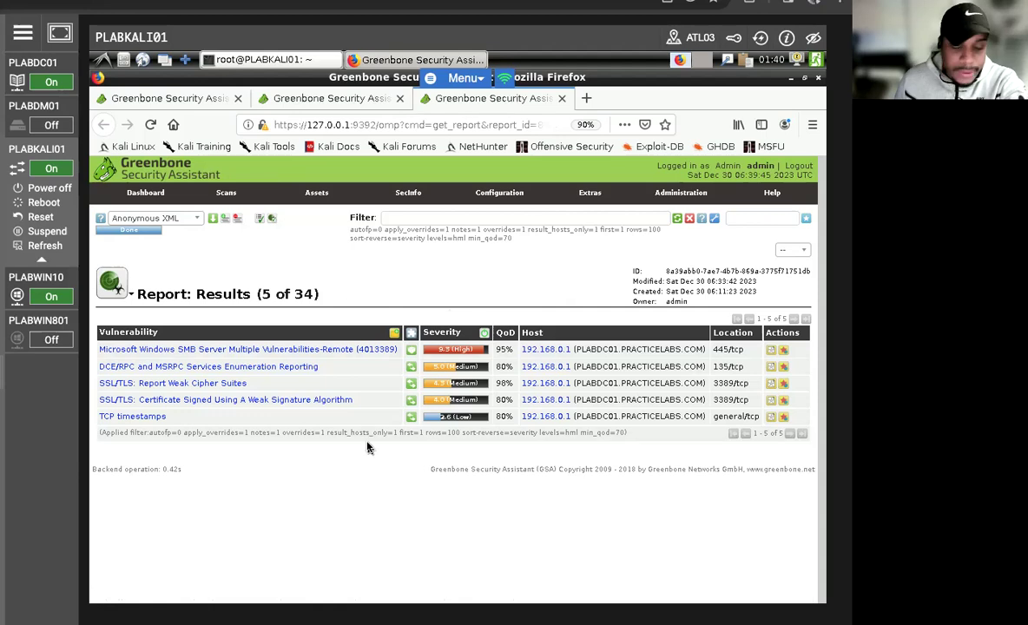
{"action": "key", "text": "ctrl+minus"}
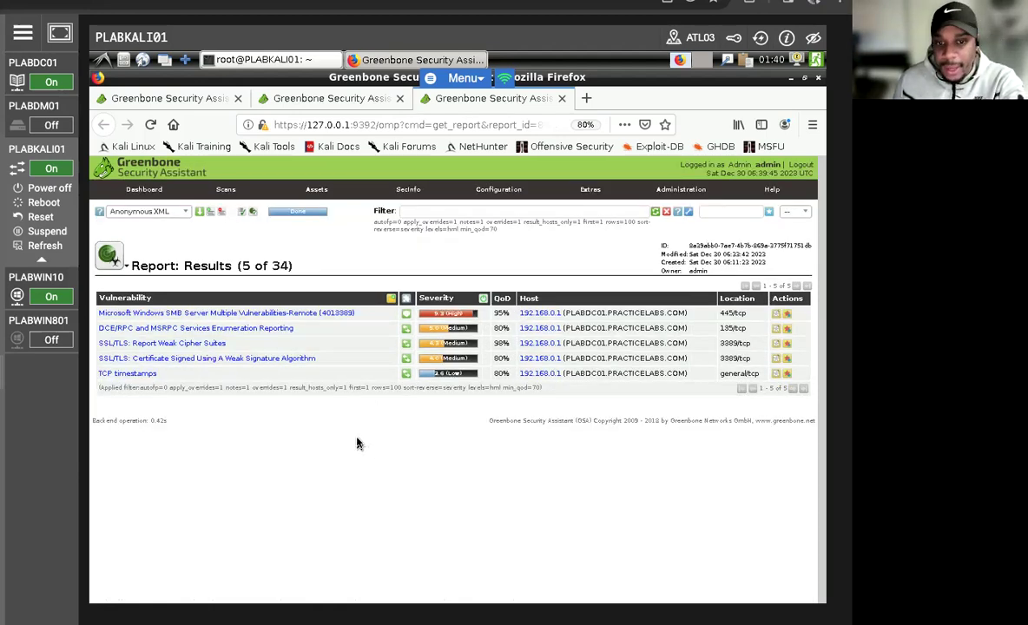
{"action": "key", "text": "ctrl+plus"}
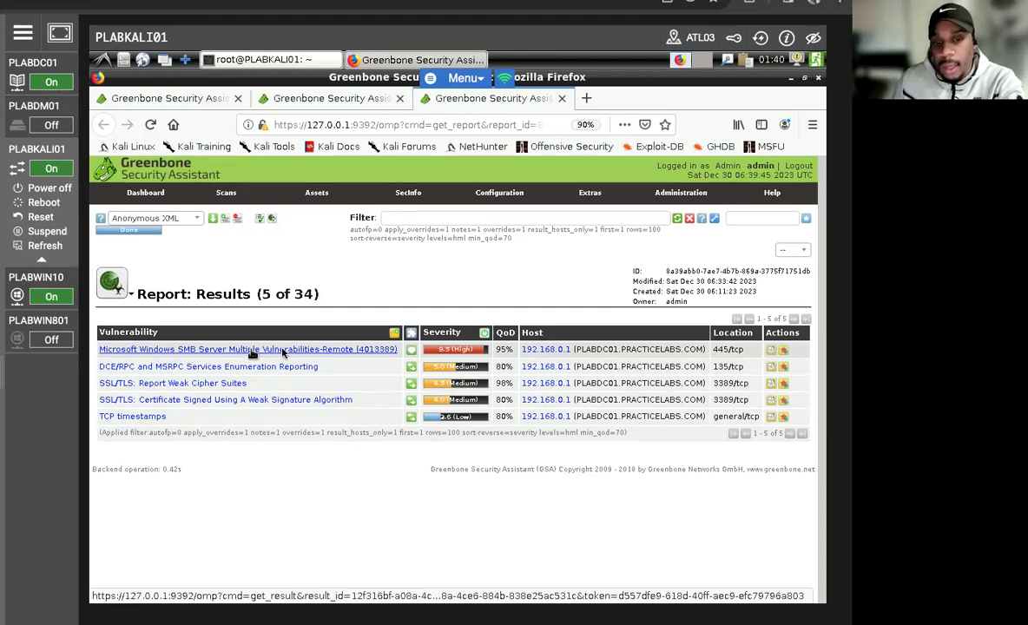
- Open the "Microsoft Windows SMB Server Multiple Vulnerabilities-Remote (4013389)" result in a new browser tab, viewed at 90% zoom
{"action": "middle_click", "coordinate": [344, 351]}
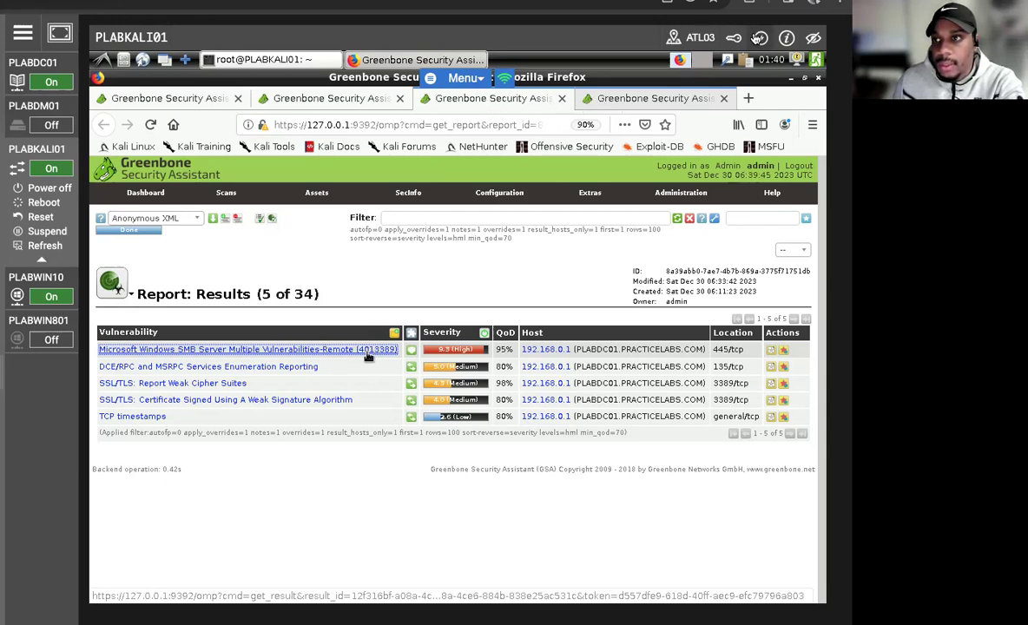
{"action": "left_click", "coordinate": [760, 37]}
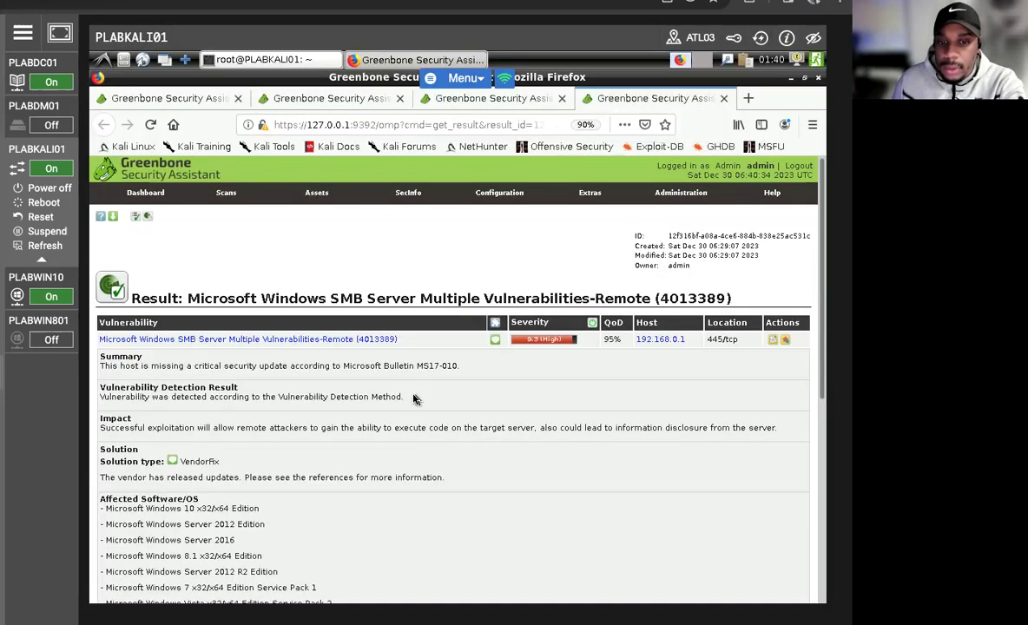
{"action": "key", "text": "ctrl+minus"}
{"action": "key", "text": "ctrl+minus"}
{"action": "key", "text": "ctrl+plus"}
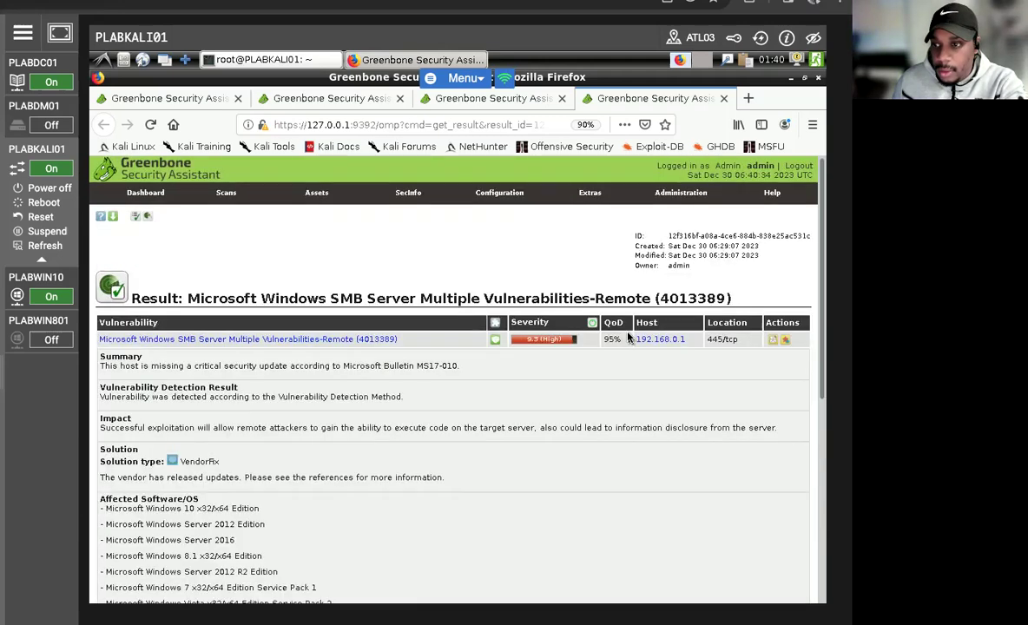
- Examine the SMB result's impact, solution, affected software, vulnerability insight, detection method and CVE references
{"action": "left_click_drag", "start_coordinate": [821, 182], "coordinate": [815, 249]}
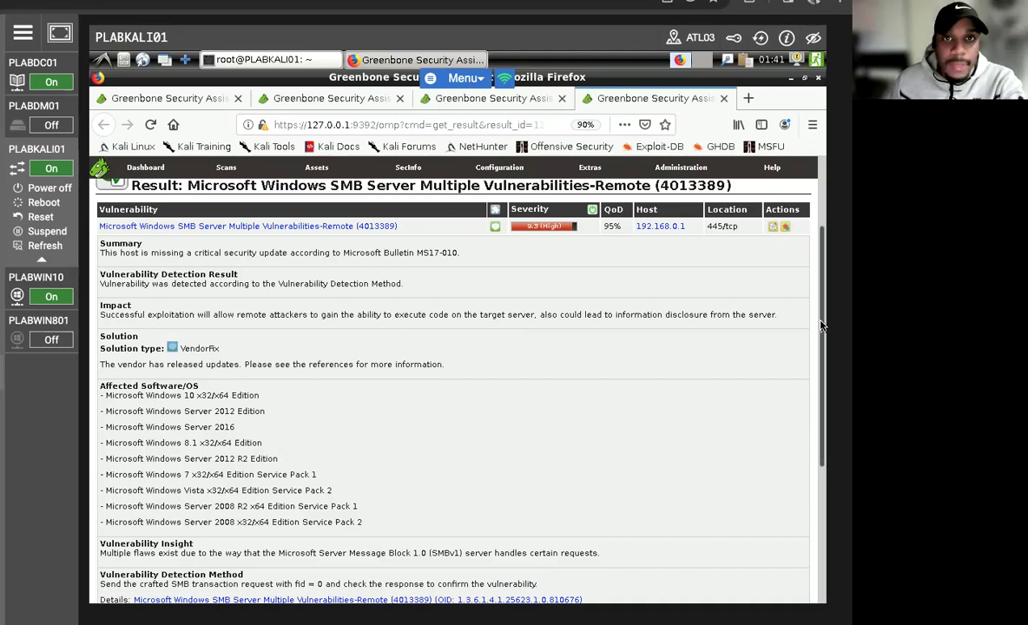
{"action": "left_click_drag", "start_coordinate": [820, 324], "coordinate": [819, 365]}
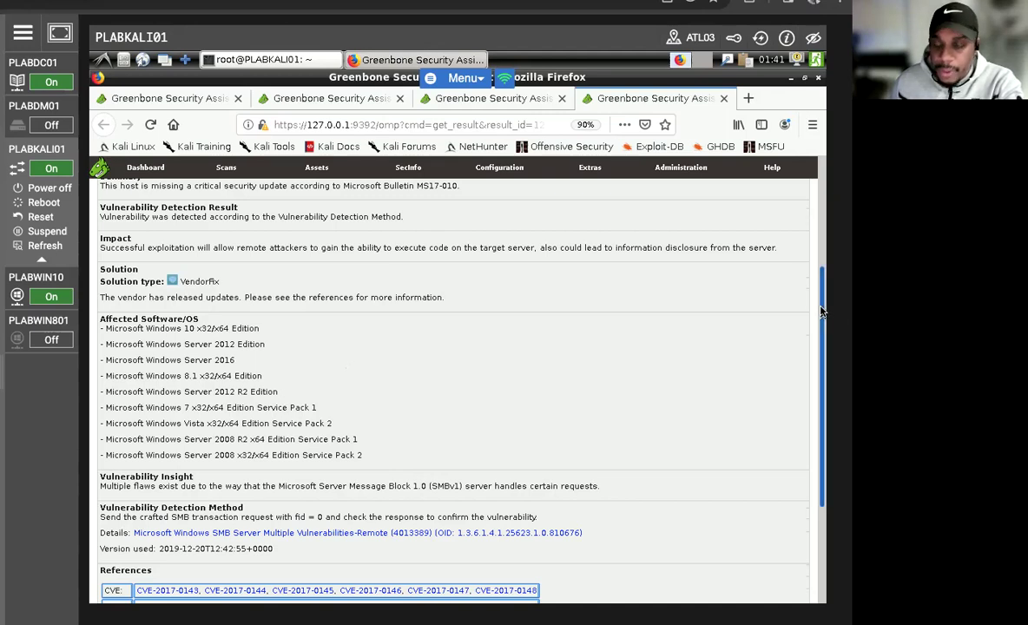
{"action": "left_click_drag", "start_coordinate": [826, 314], "coordinate": [820, 317]}
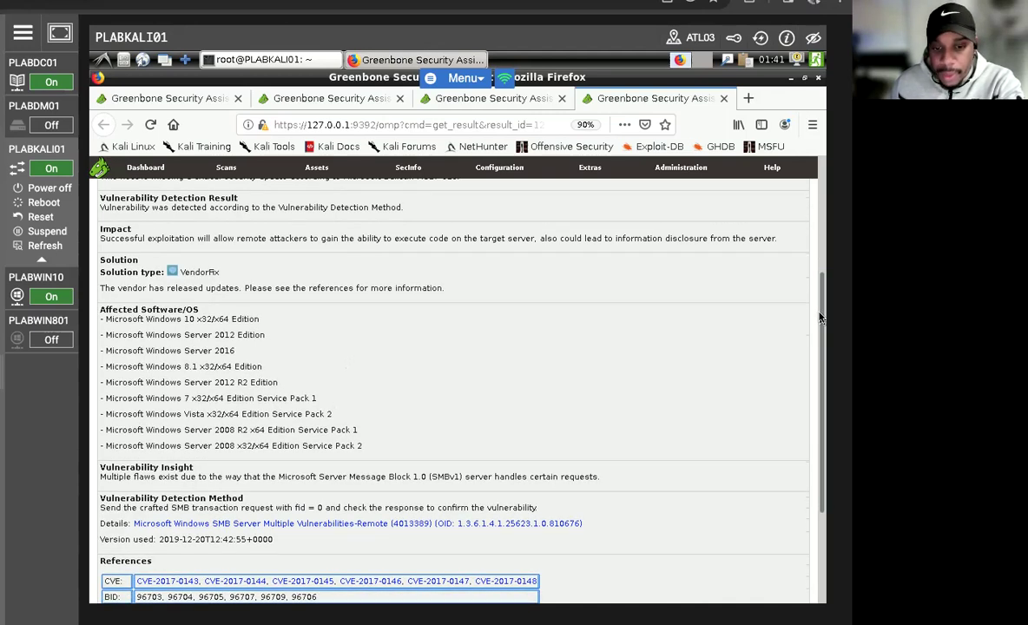
{"action": "scroll", "coordinate": [816, 330], "scroll_direction": "down", "scroll_amount": 2}
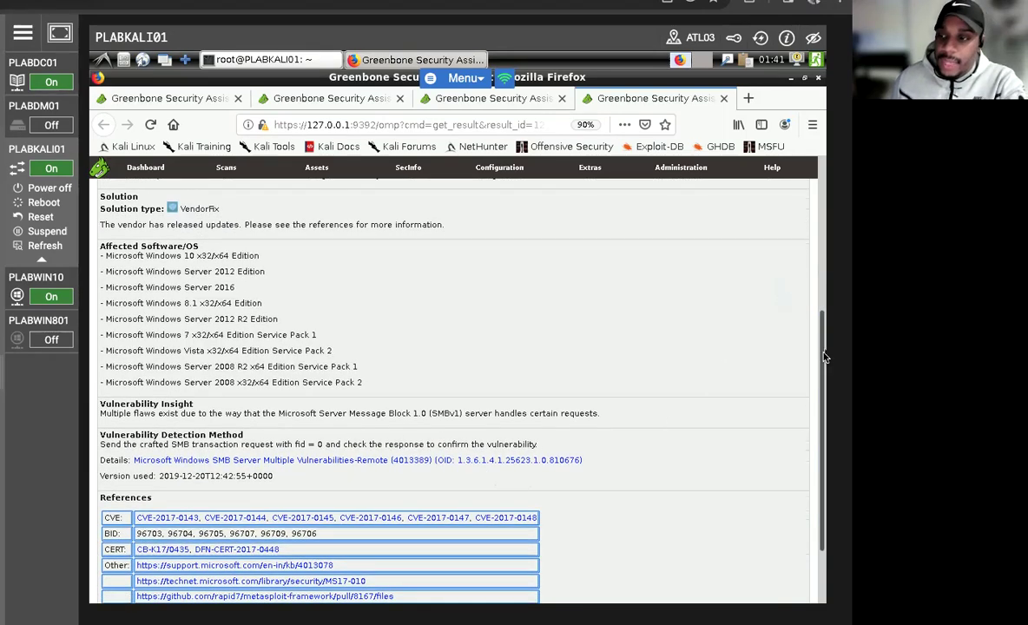
{"action": "scroll", "coordinate": [673, 378], "scroll_direction": "down", "scroll_amount": 3}
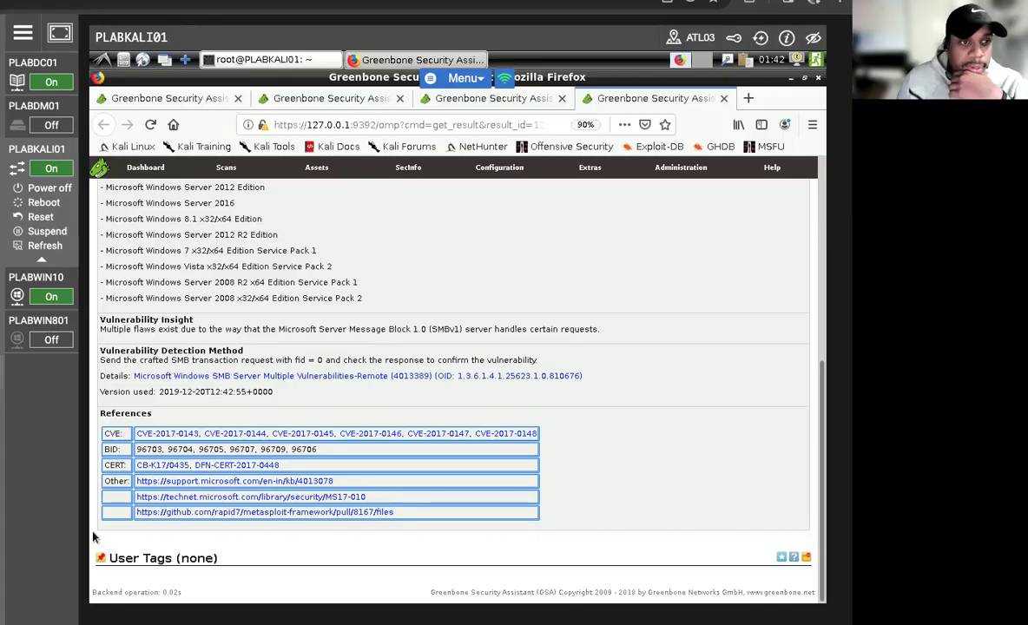
- Switch to PLABDC01, open Internet Explorer and browse the intranet's public files to the Windows_Server_2012 folder within Tools
{"action": "left_click", "coordinate": [35, 65]}
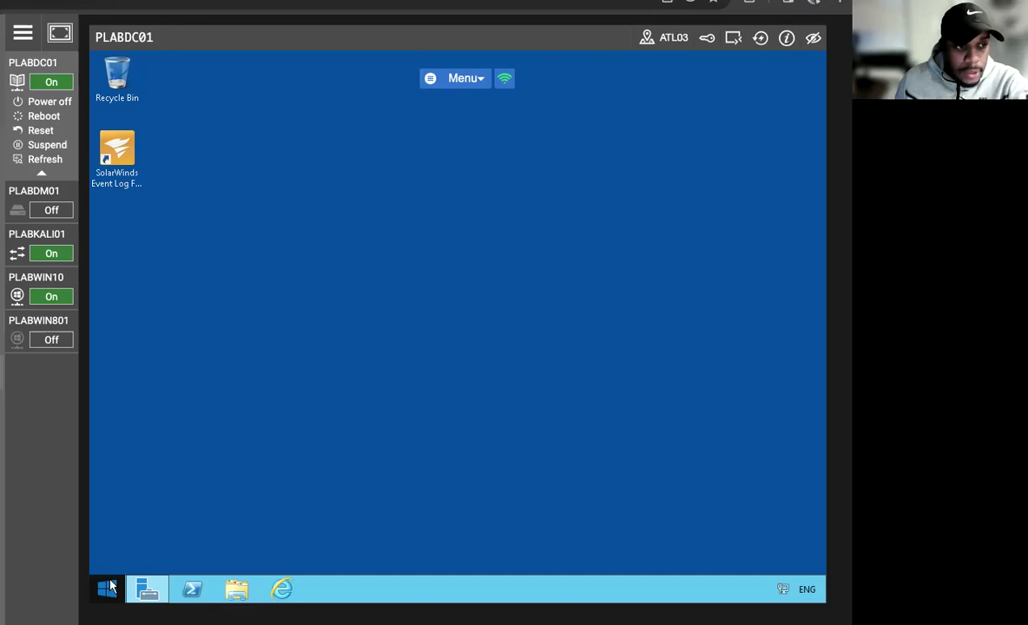
{"action": "left_click", "coordinate": [281, 589]}
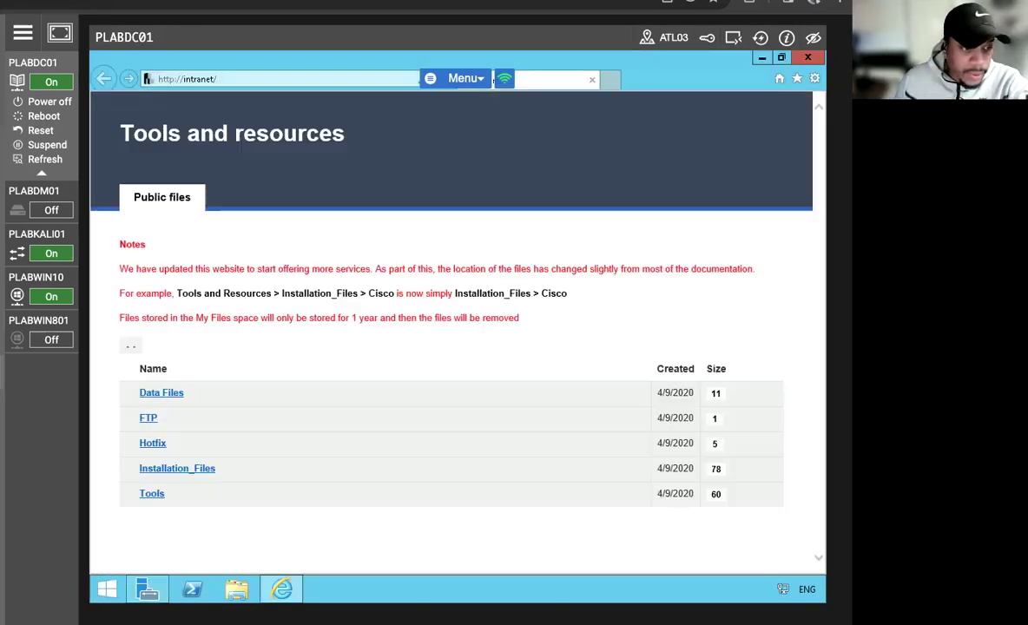
{"action": "left_click", "coordinate": [153, 493]}
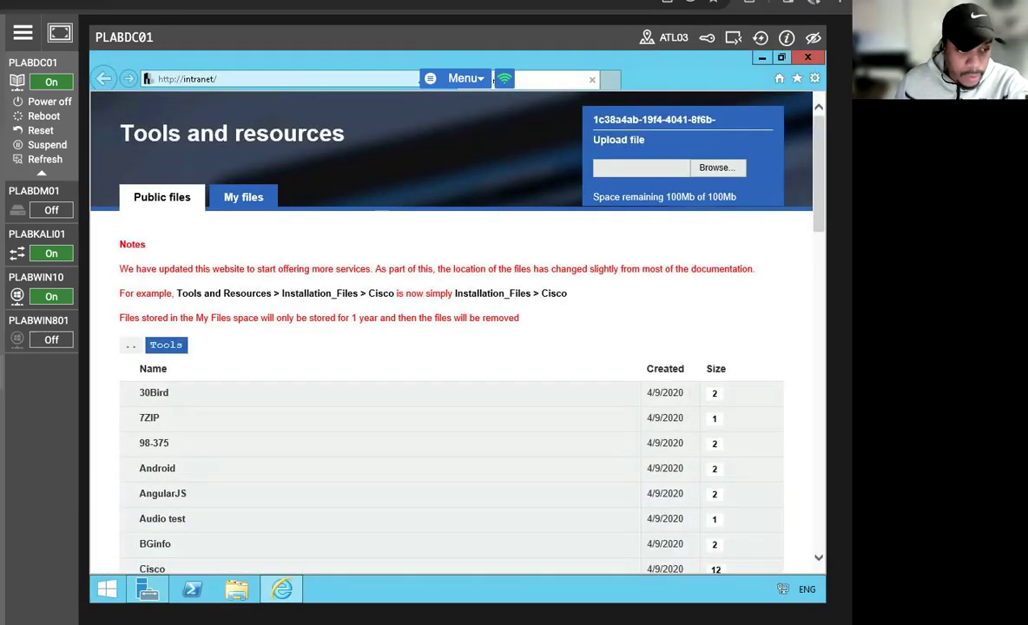
{"action": "scroll", "coordinate": [274, 448], "scroll_direction": "down", "scroll_amount": 5}
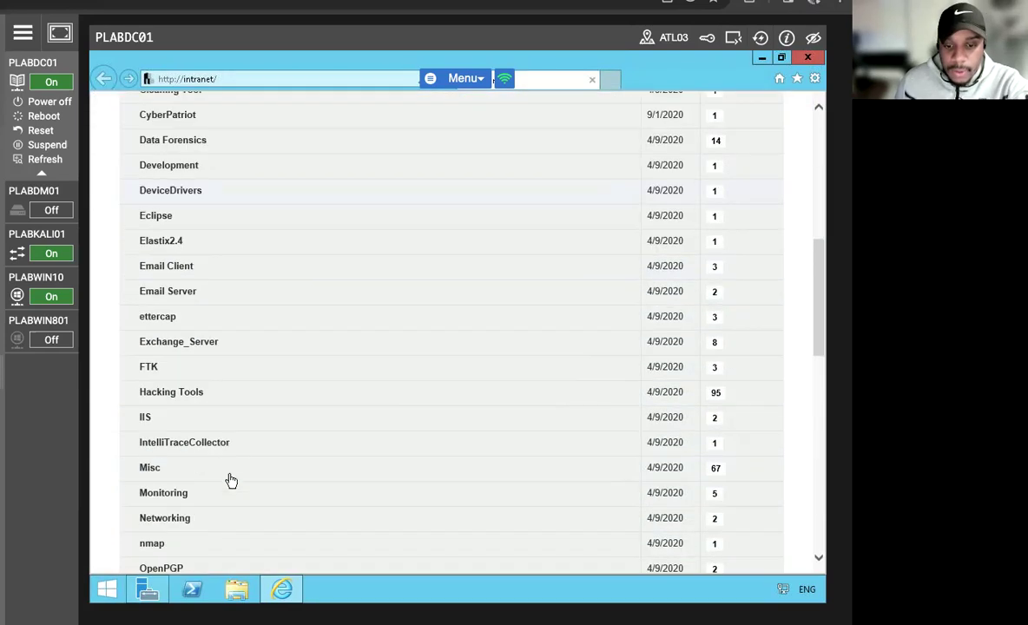
{"action": "scroll", "coordinate": [208, 456], "scroll_direction": "down", "scroll_amount": 10}
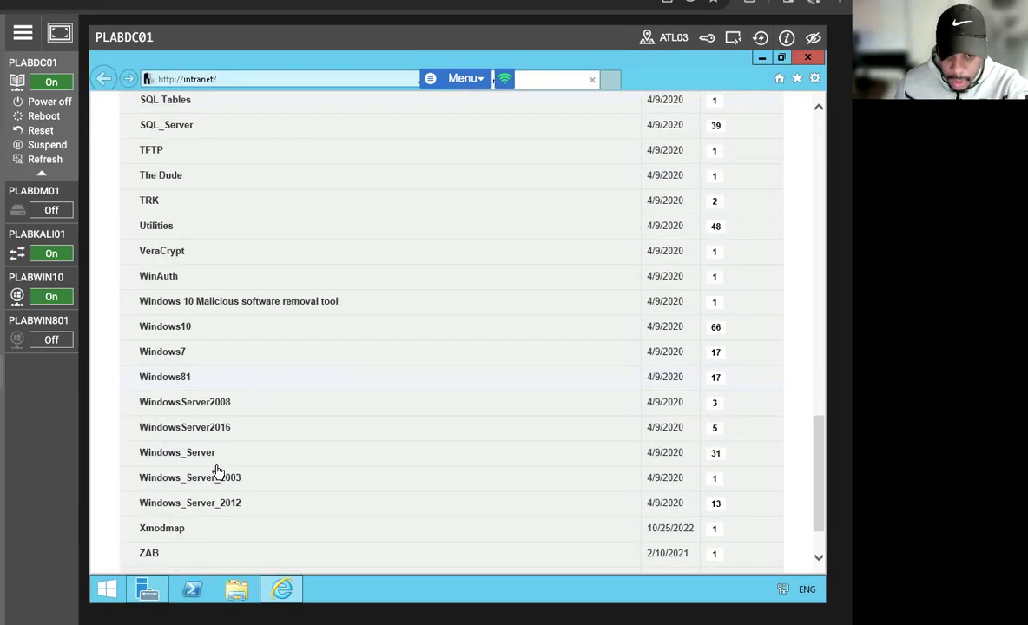
{"action": "left_click", "coordinate": [228, 501]}
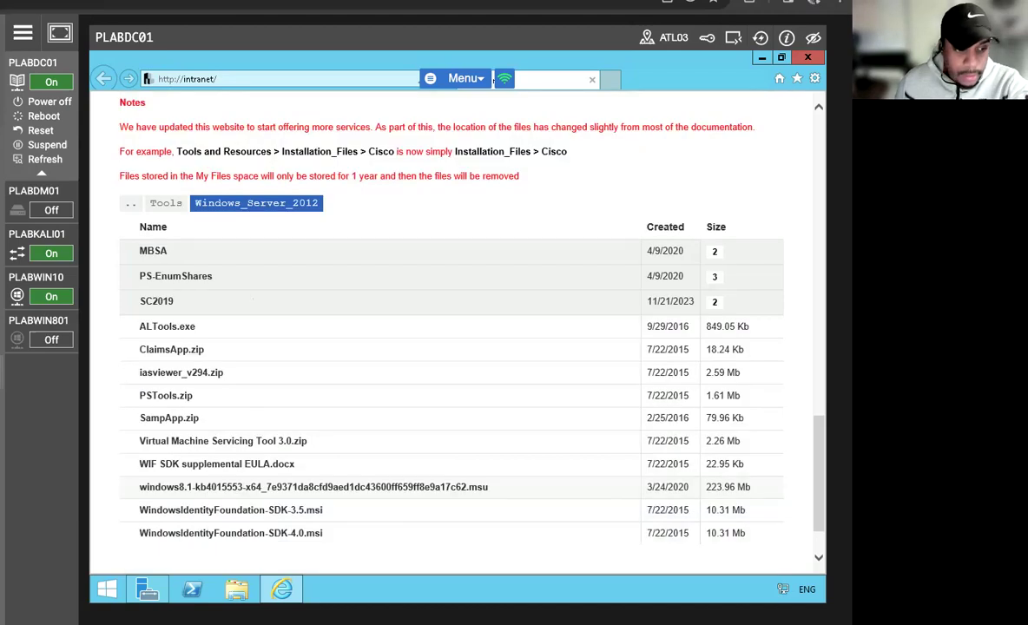
- Open the windows8.1-kb4015553-x64 .msu package from the intranet and install the KB4015553 Windows update
{"action": "left_click", "coordinate": [173, 486]}
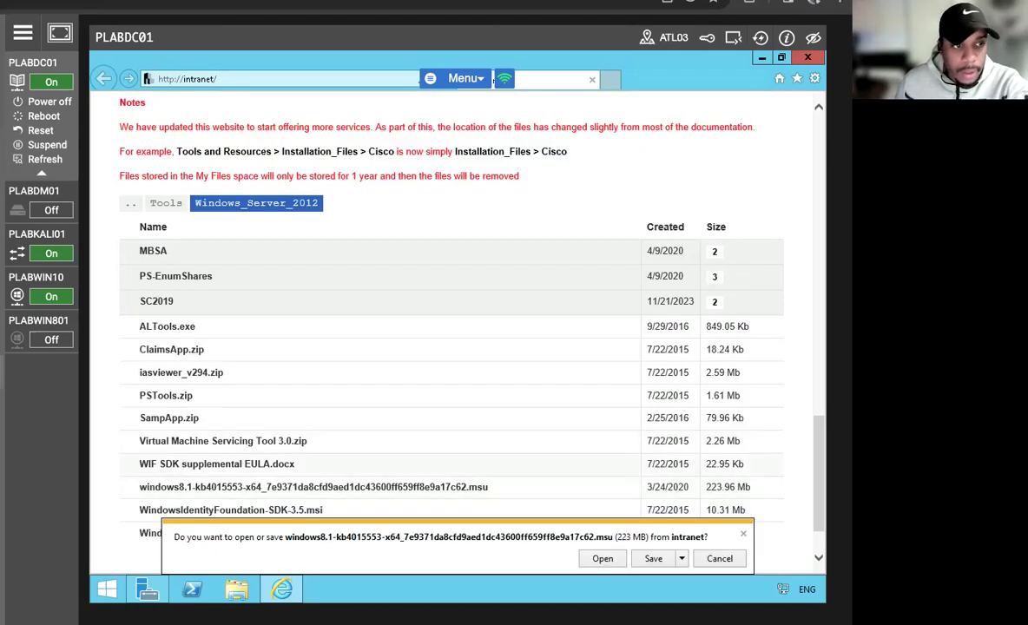
{"action": "left_click", "coordinate": [603, 558]}
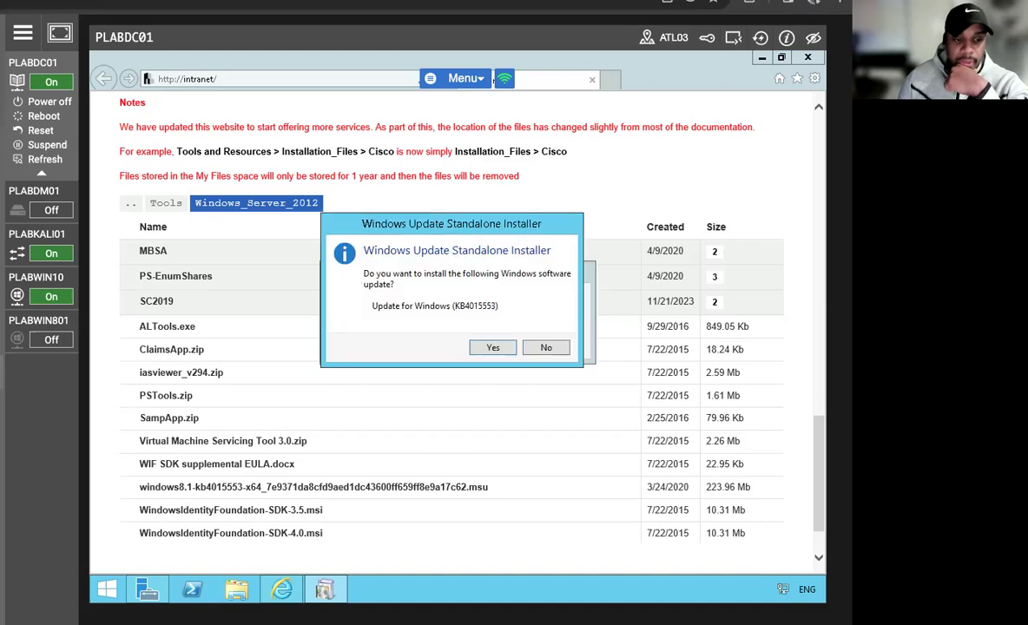
{"action": "left_click", "coordinate": [490, 347]}
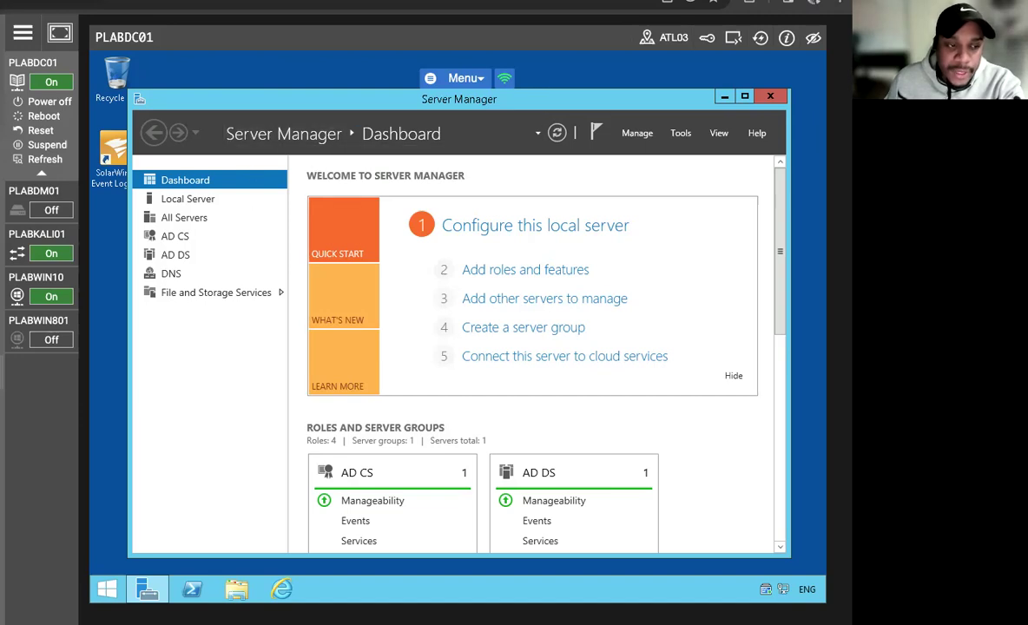
- Switch back to PLABKALI01, duplicate the SMB result's browser tab and review its affected software list at 130% zoom
{"action": "left_click", "coordinate": [37, 234]}
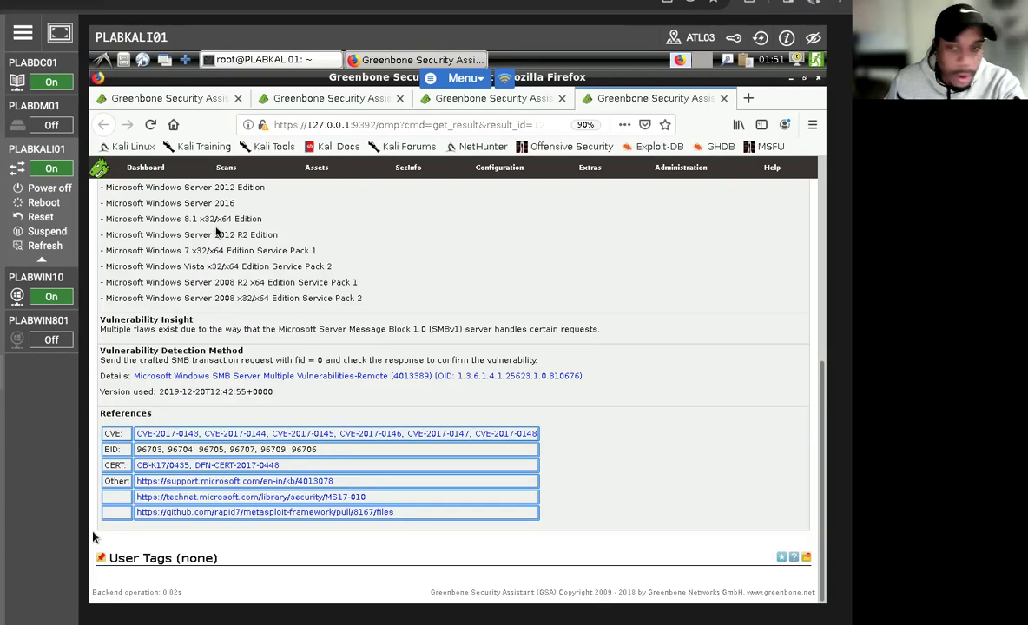
{"action": "middle_click", "coordinate": [157, 125]}
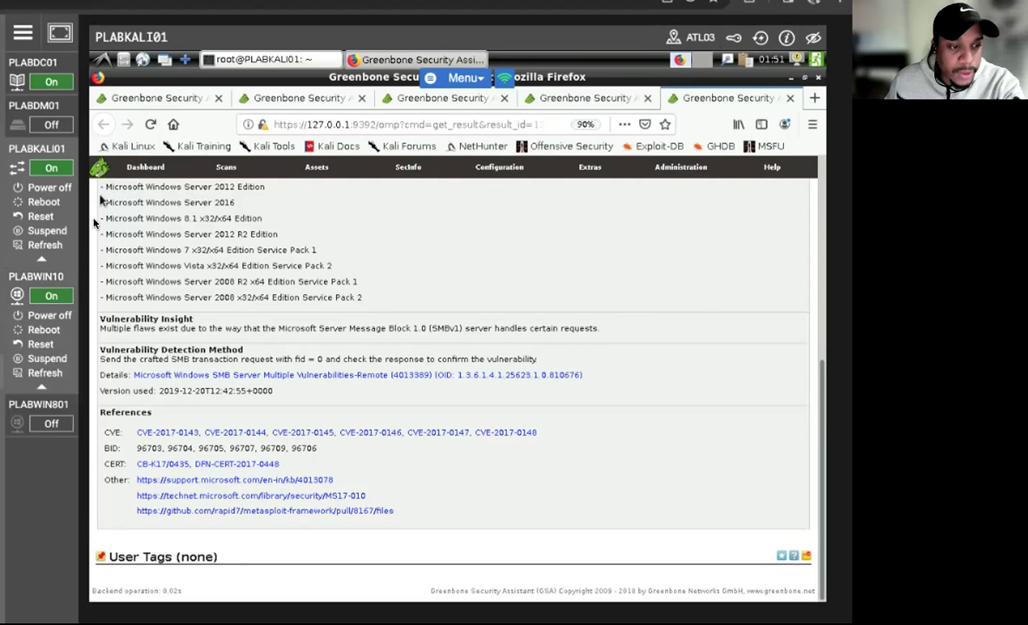
{"action": "scroll", "coordinate": [205, 374], "scroll_direction": "up", "scroll_amount": 5}
{"action": "scroll", "coordinate": [437, 310], "scroll_direction": "up", "scroll_amount": 2}
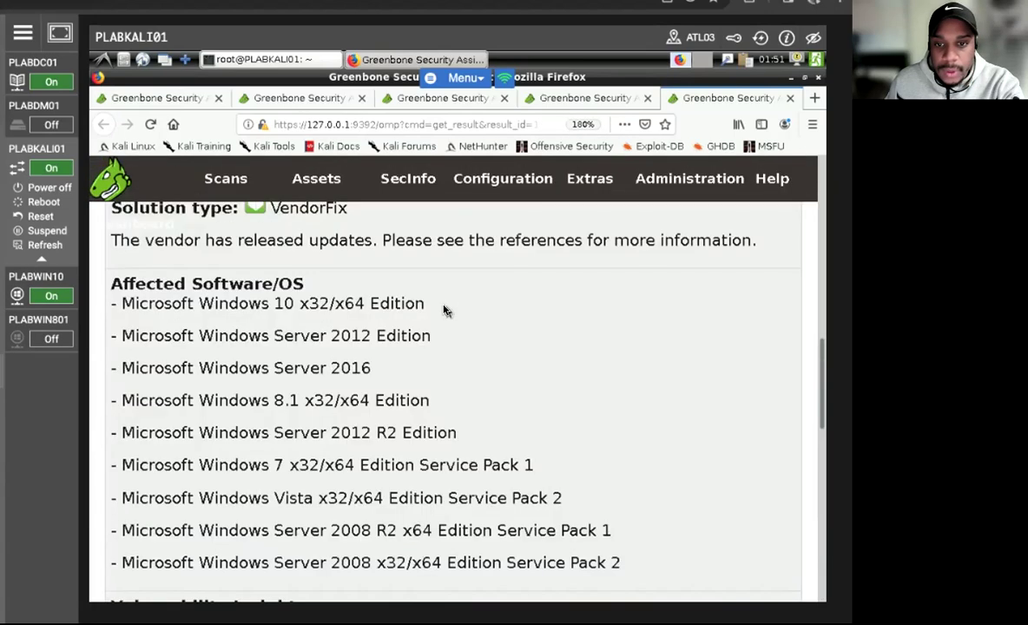
{"action": "scroll", "coordinate": [437, 310], "scroll_direction": "down", "scroll_amount": 4}
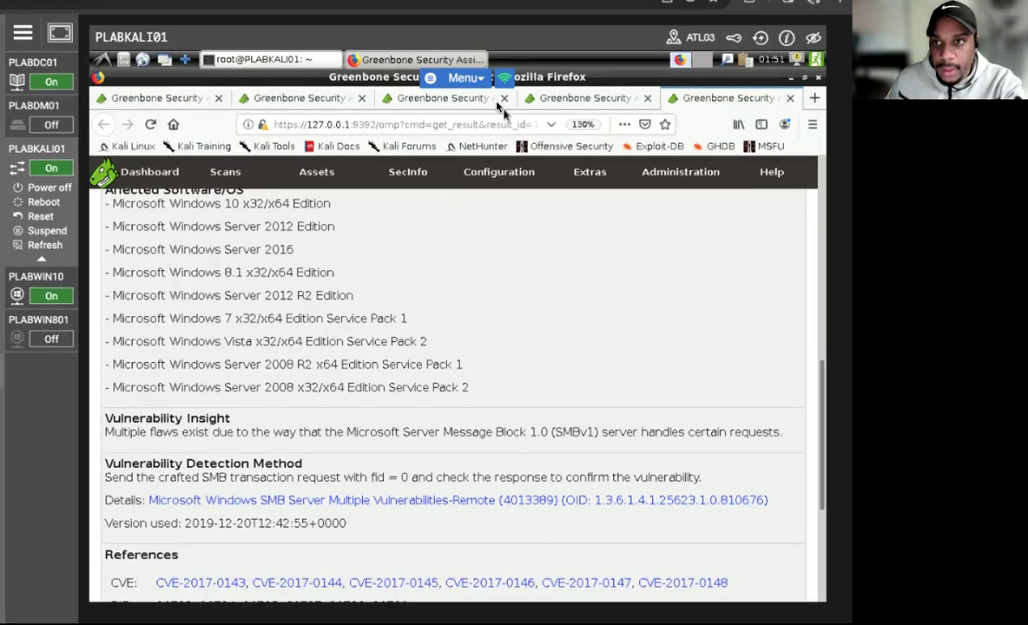
- Examine the running processes in PLABKALI01's Task Manager, including the Web Content entries, and quit it
{"action": "left_click", "coordinate": [458, 78]}
{"action": "left_click", "coordinate": [459, 147]}
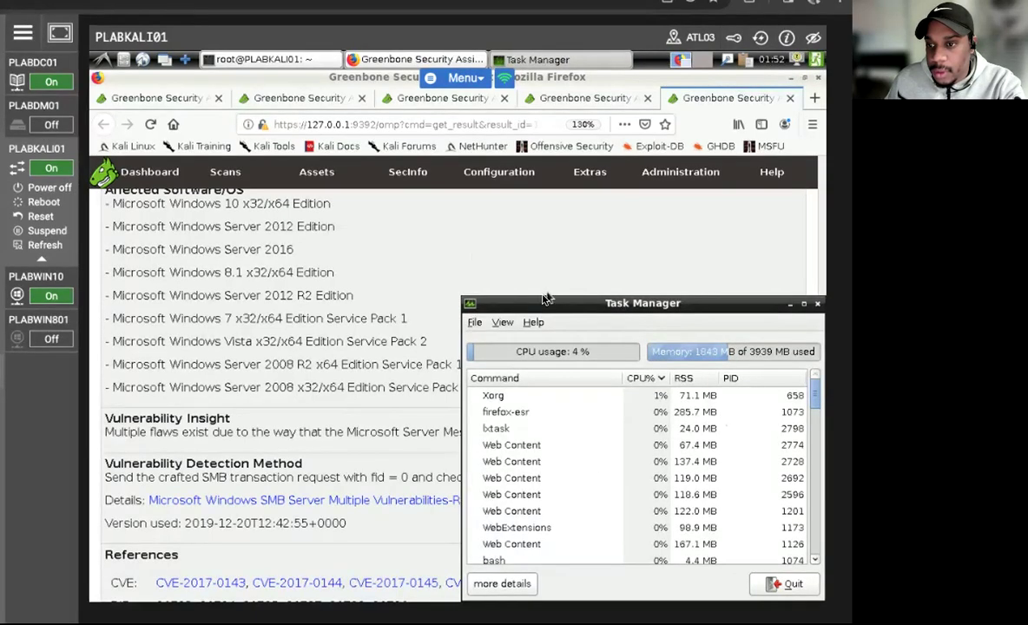
{"action": "left_click", "coordinate": [512, 445]}
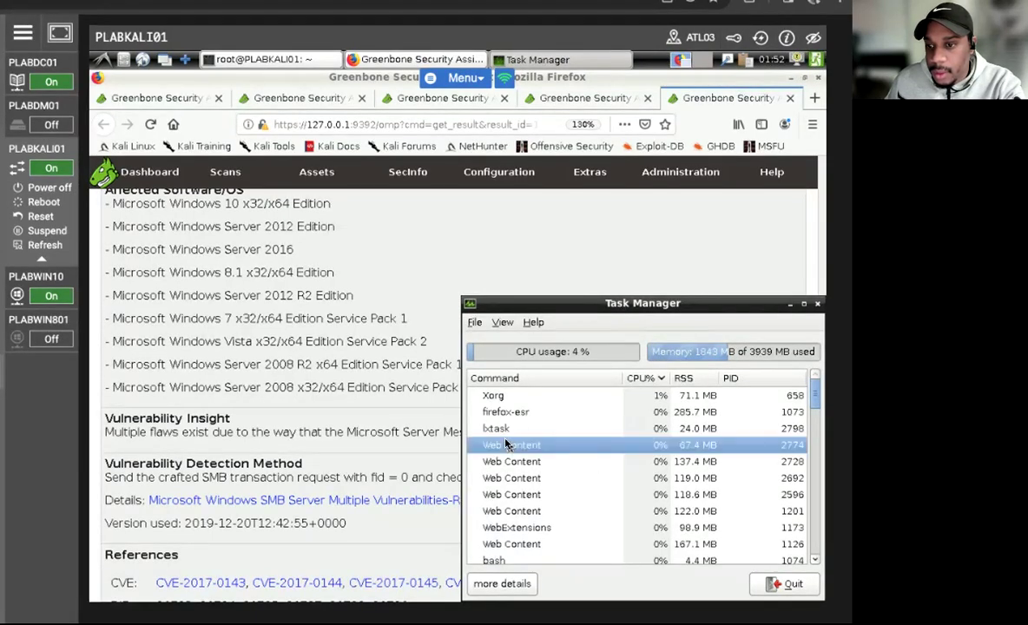
{"action": "left_click", "coordinate": [779, 587]}
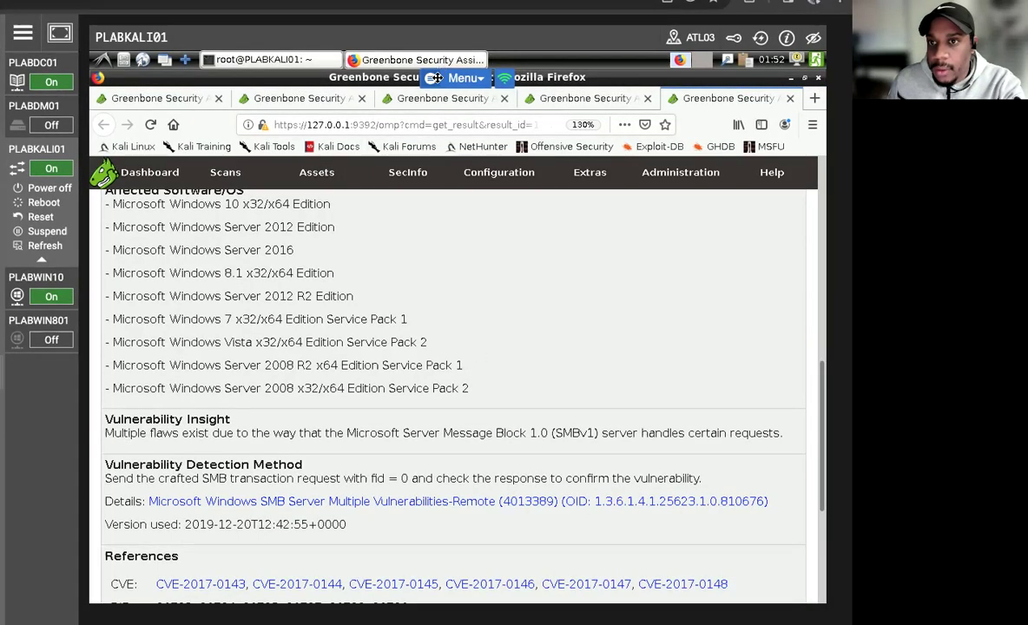
{"action": "left_click", "coordinate": [461, 78]}
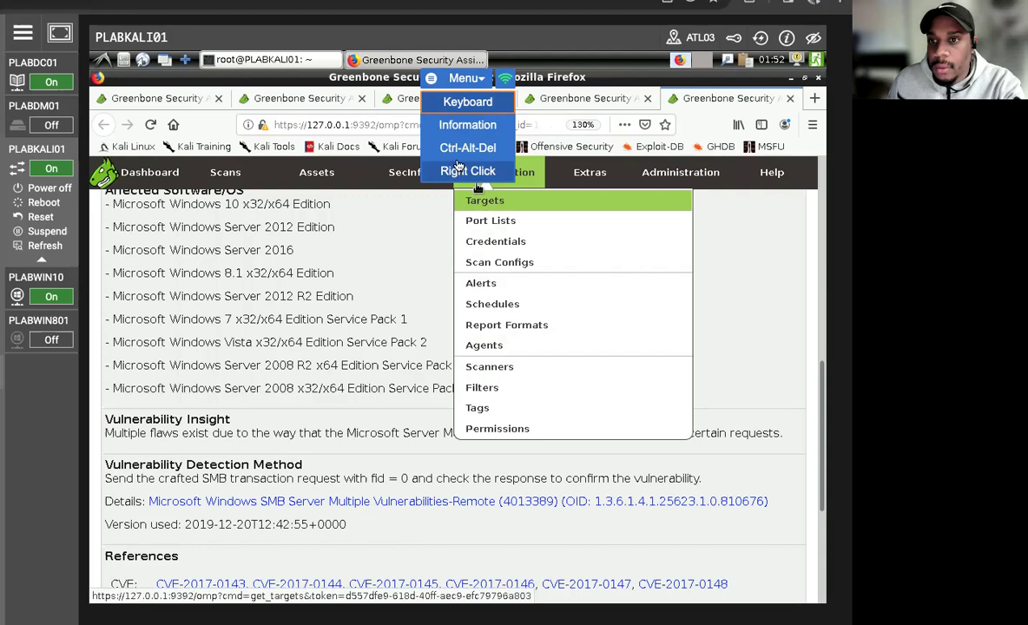
{"action": "left_click", "coordinate": [460, 152]}
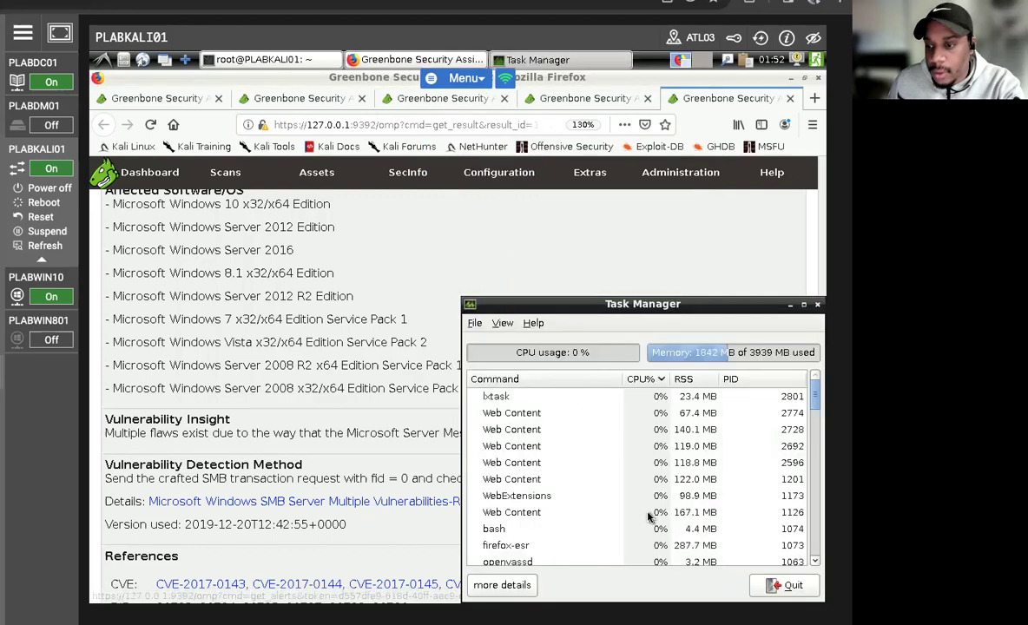
{"action": "left_click", "coordinate": [613, 530]}
{"action": "scroll", "coordinate": [615, 521], "scroll_direction": "down", "scroll_amount": 15}
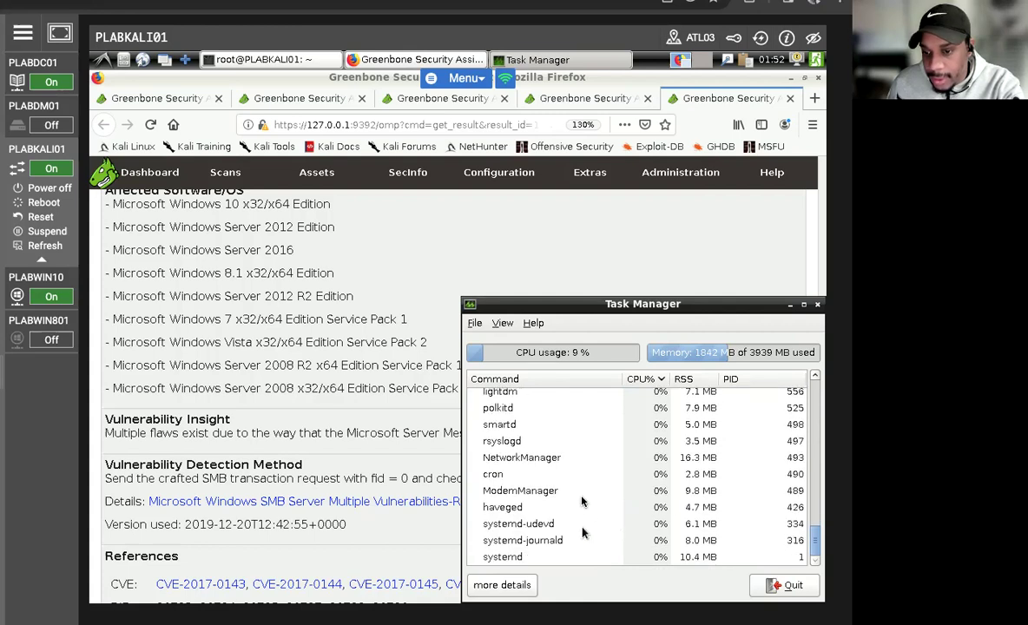
{"action": "scroll", "coordinate": [539, 462], "scroll_direction": "up", "scroll_amount": 5}
{"action": "scroll", "coordinate": [581, 486], "scroll_direction": "up", "scroll_amount": 6}
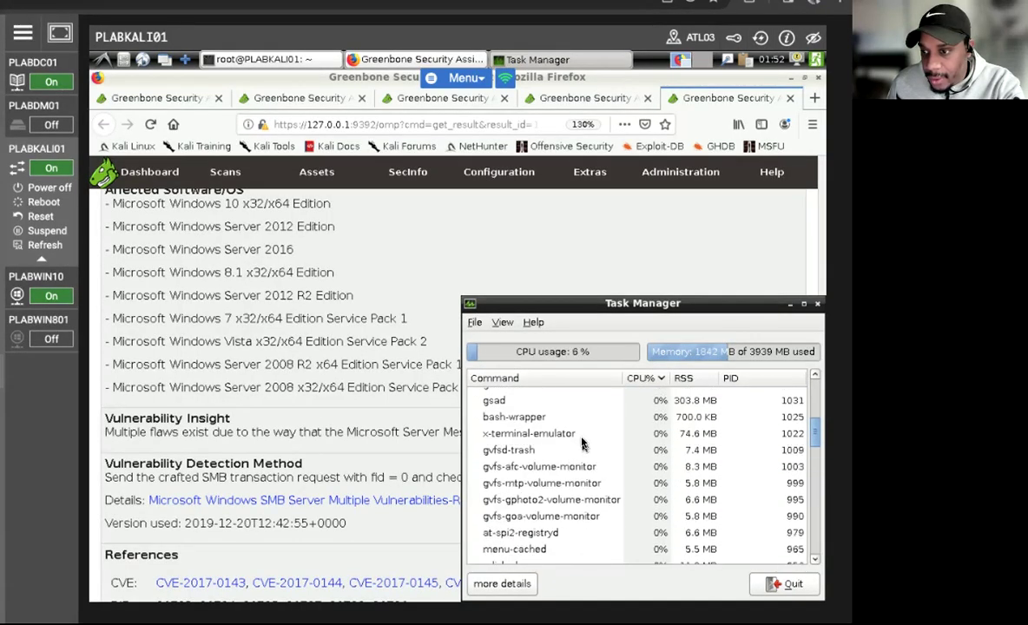
{"action": "left_click", "coordinate": [540, 461]}
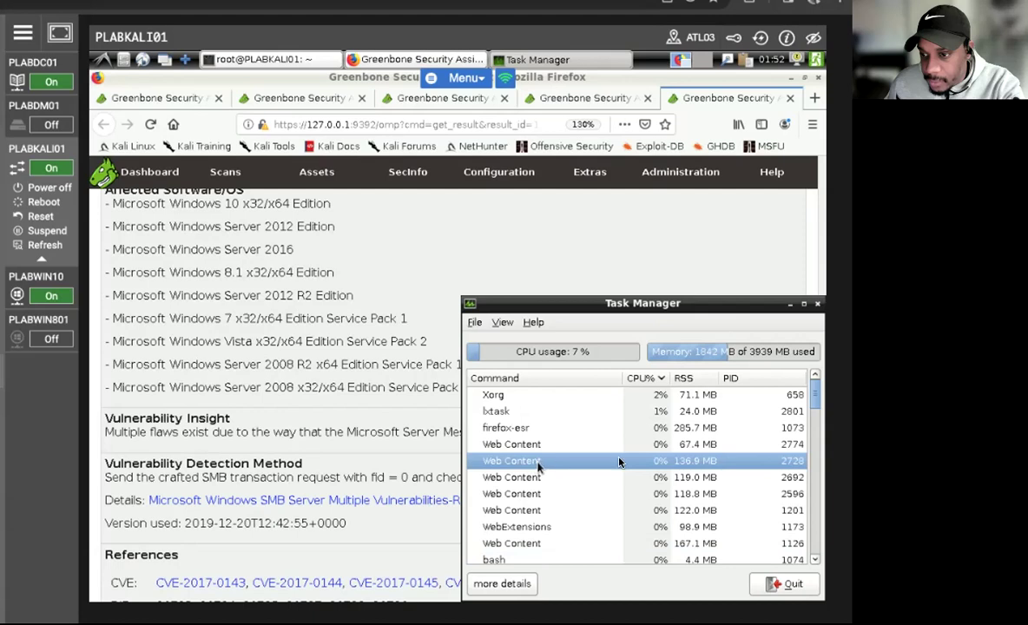
{"action": "scroll", "coordinate": [543, 447], "scroll_direction": "down", "scroll_amount": 2}
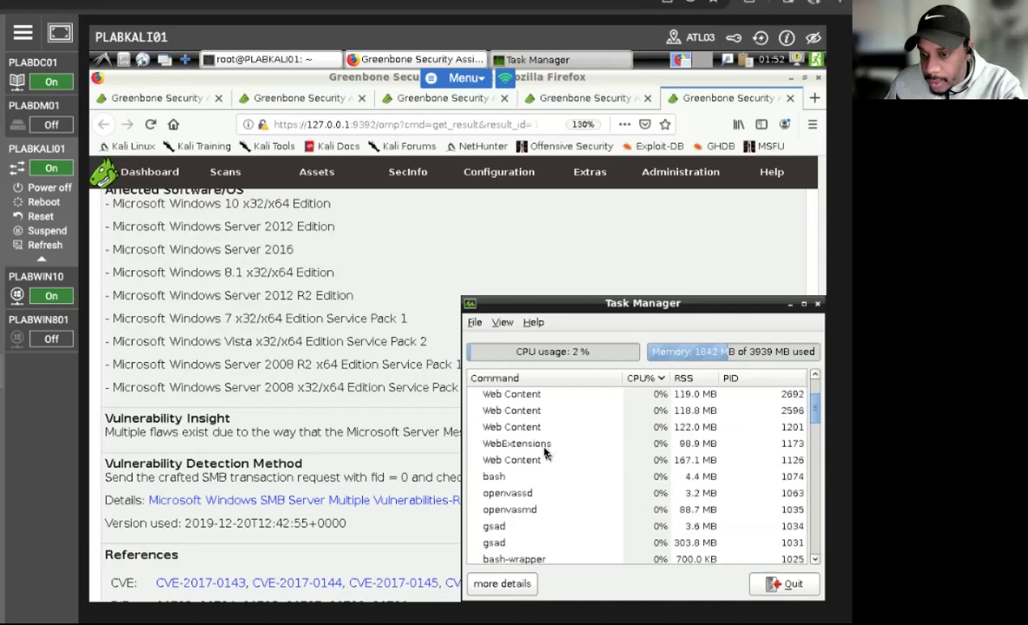
{"action": "left_click", "coordinate": [535, 428]}
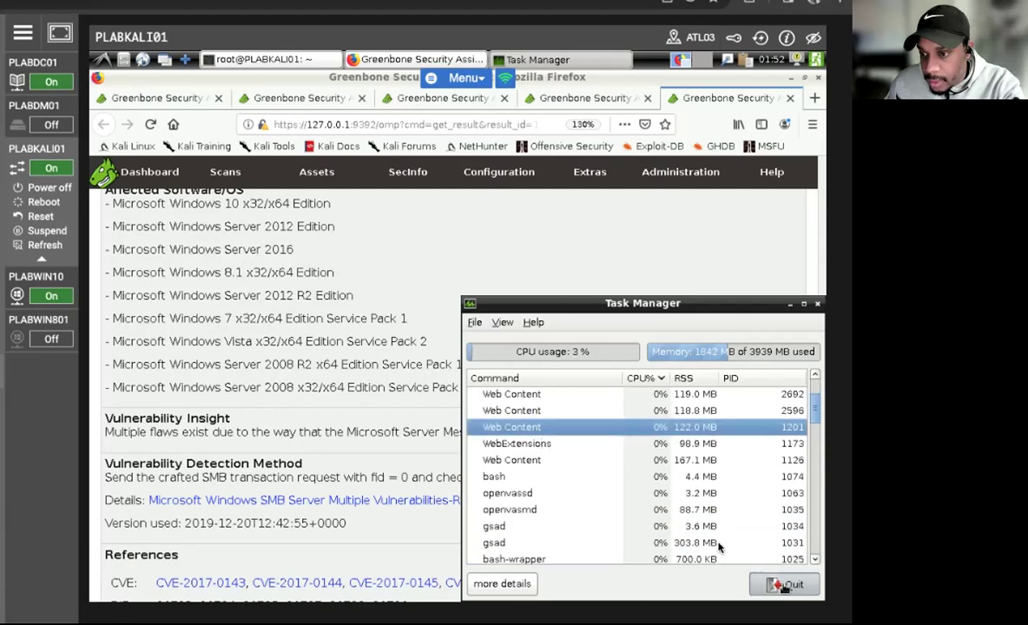
{"action": "left_click", "coordinate": [779, 584]}
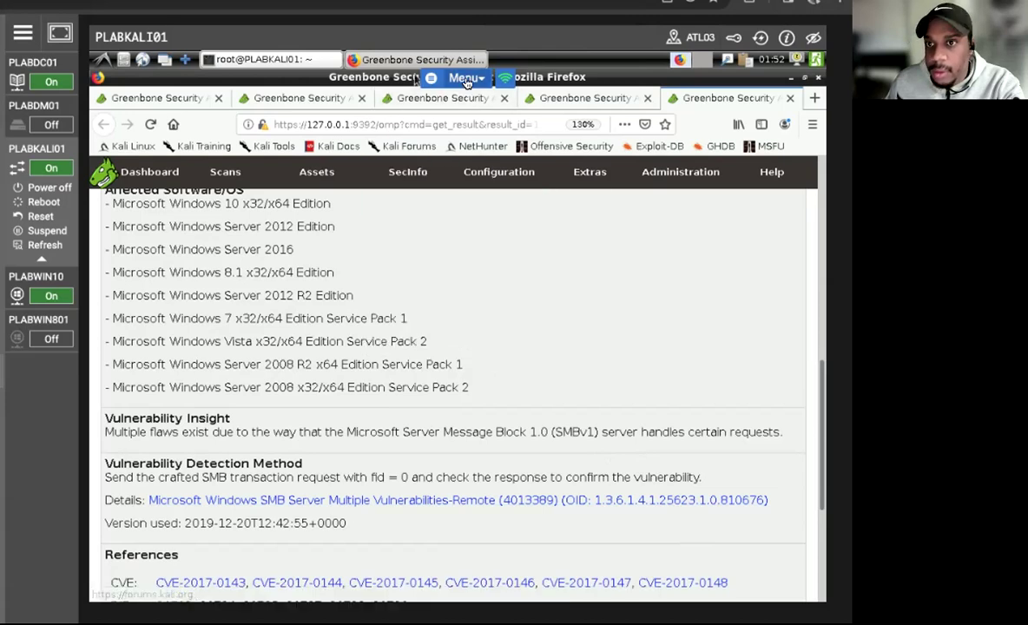
{"action": "mouse_move", "coordinate": [317, 172]}
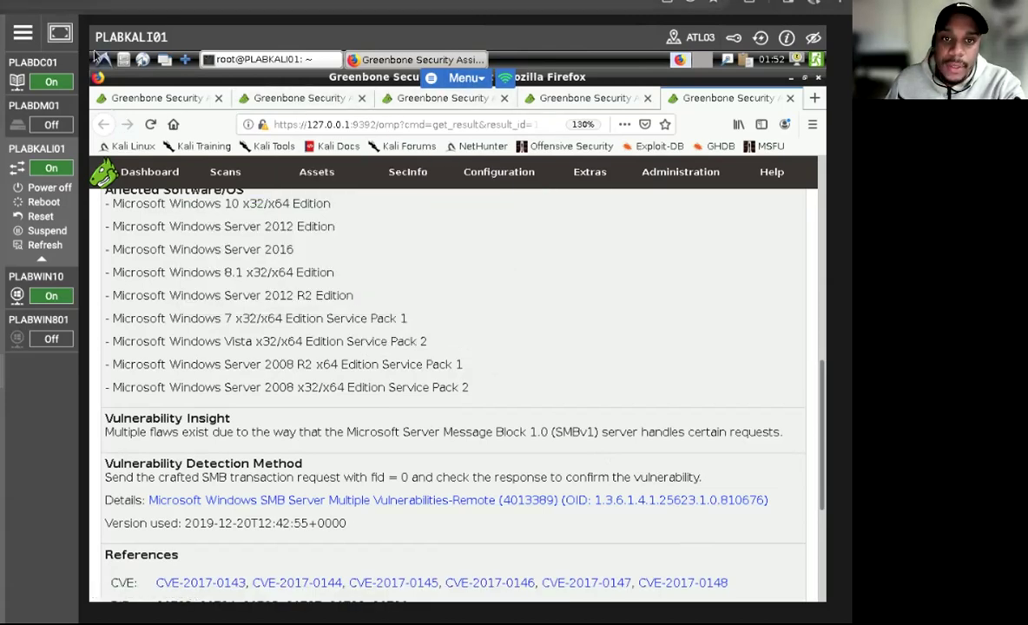
{"action": "mouse_move", "coordinate": [226, 172]}
{"action": "scroll", "coordinate": [539, 333], "scroll_direction": "up", "scroll_amount": 3}
{"action": "scroll", "coordinate": [530, 329], "scroll_direction": "down", "scroll_amount": 3}
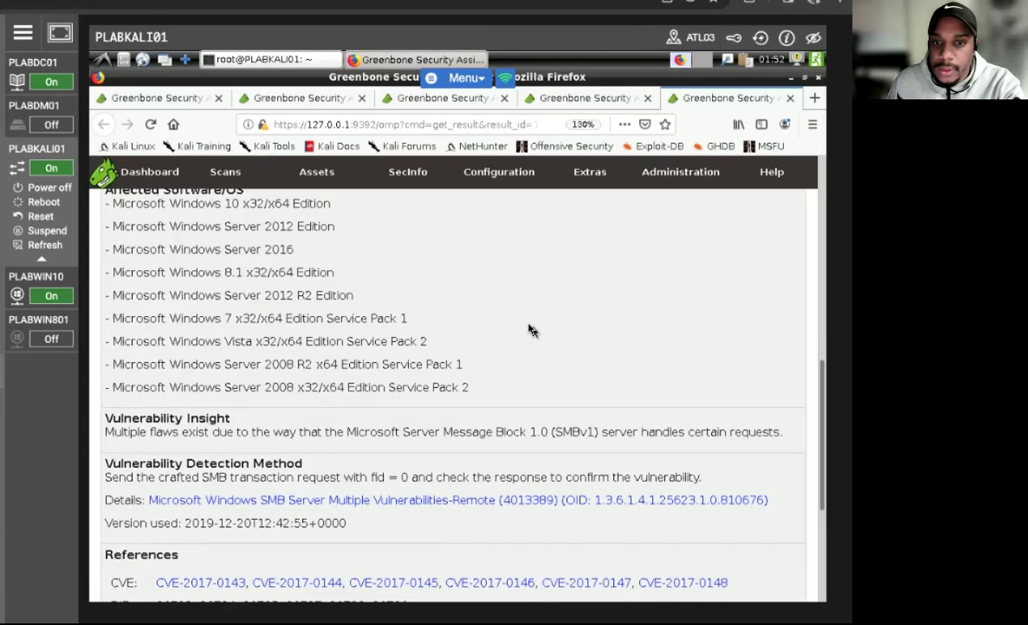
{"action": "scroll", "coordinate": [531, 329], "scroll_direction": "up", "scroll_amount": 1}
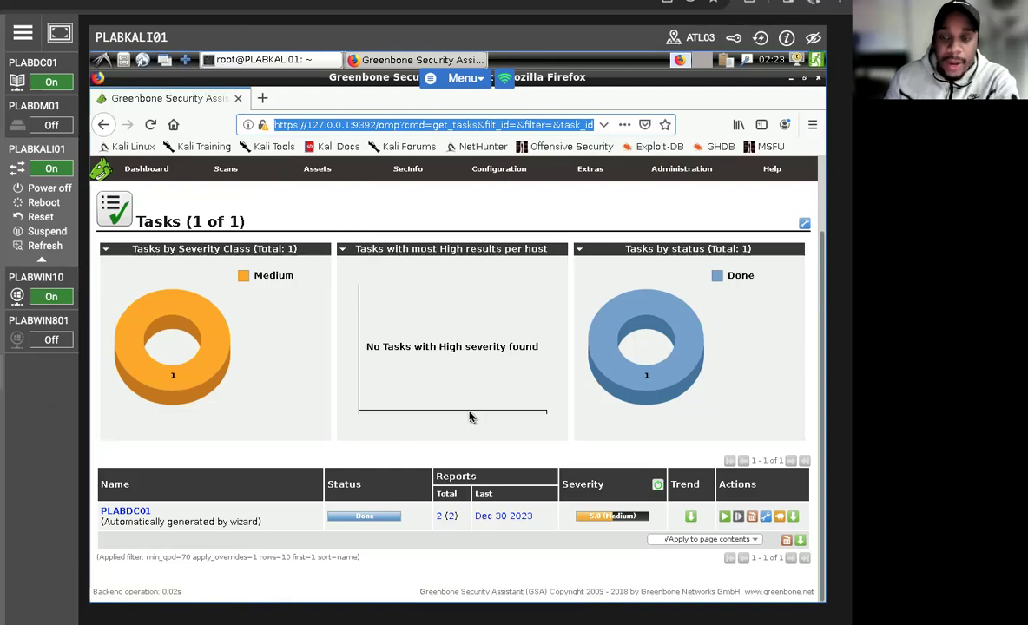
- List the PLABDC01 task's reports, compare their severities and open the report dated Sat Dec 30 07:08:41 2023
{"action": "left_click", "coordinate": [449, 517]}
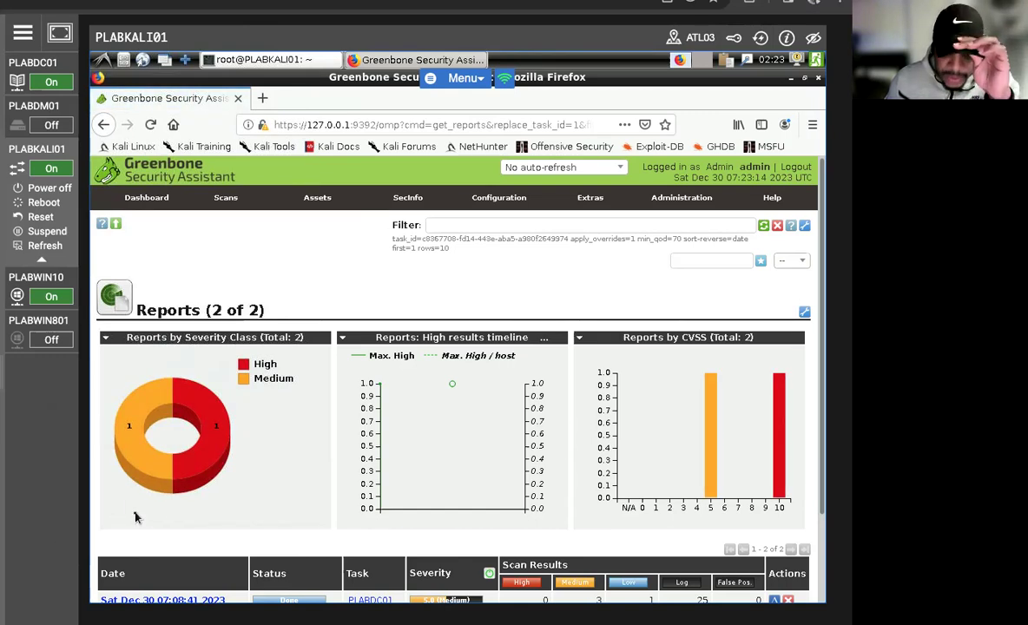
{"action": "scroll", "coordinate": [139, 518], "scroll_direction": "down", "scroll_amount": 2}
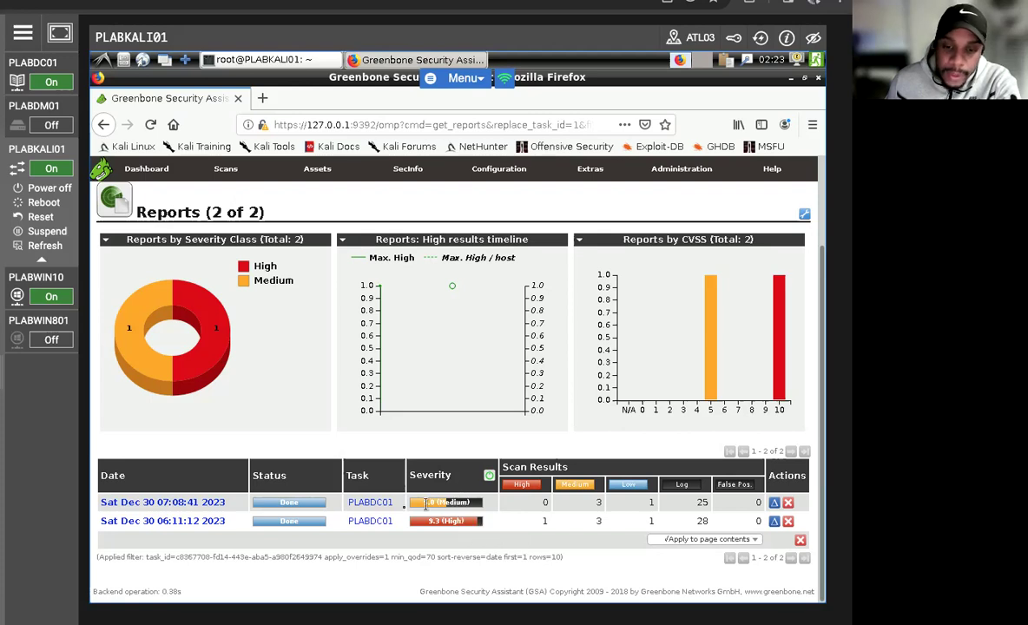
{"action": "left_click", "coordinate": [152, 503]}
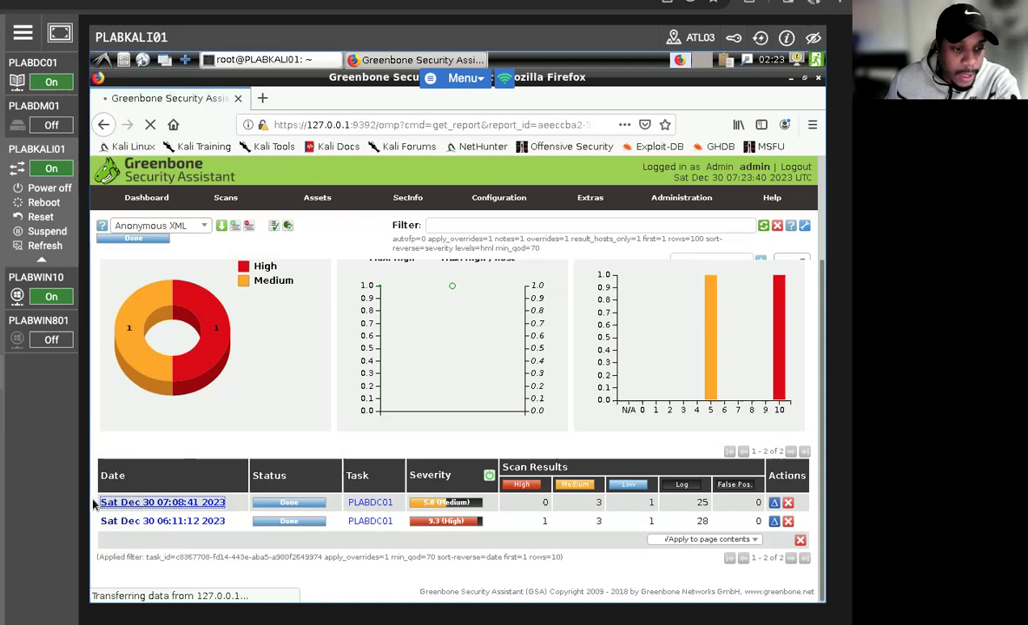